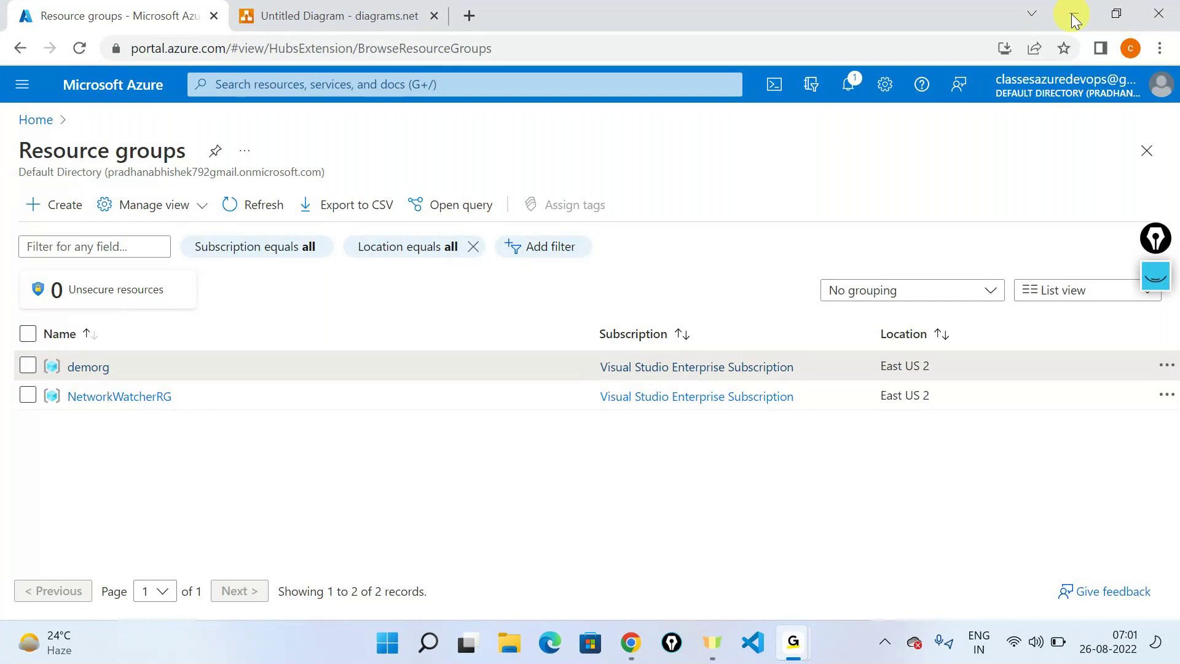
click(929, 18)
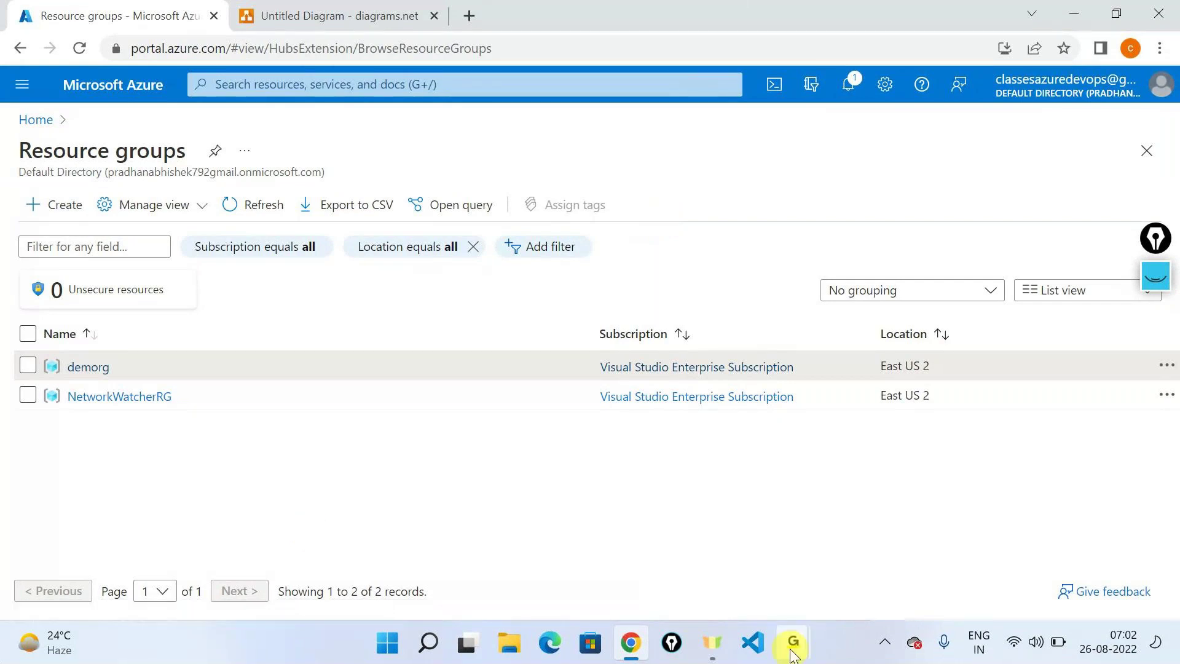
mouse_move(793, 652)
click(879, 521)
click(1074, 111)
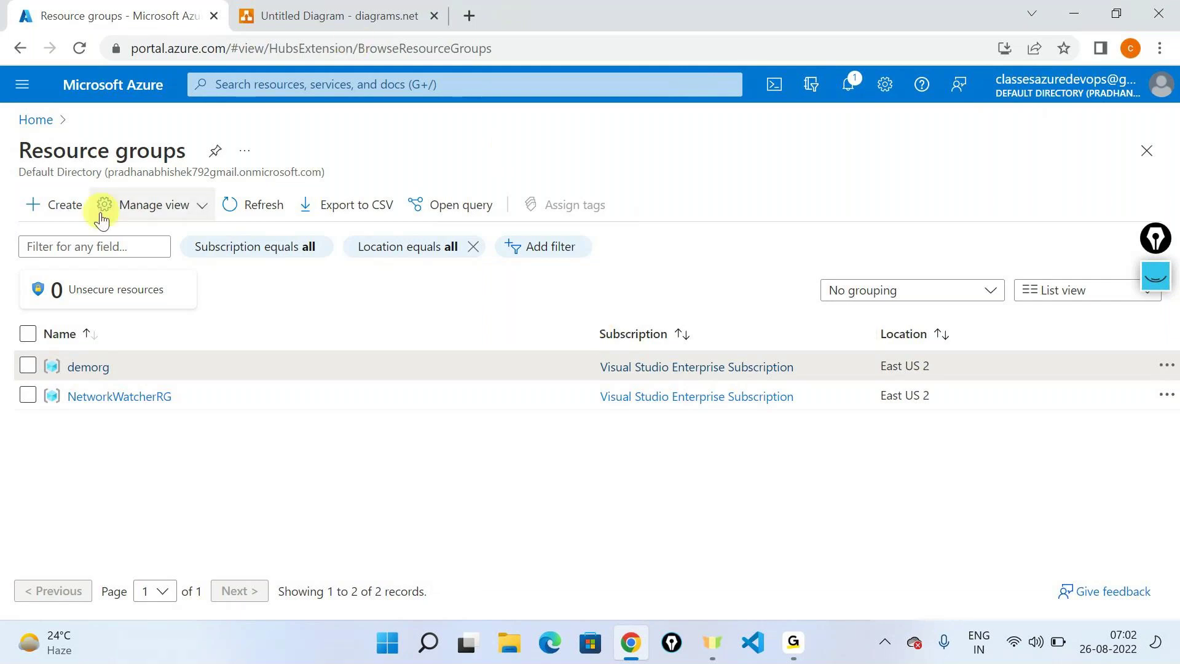
Start creating a storage account and assign it to a new resource group named storage-rg.
click(43, 120)
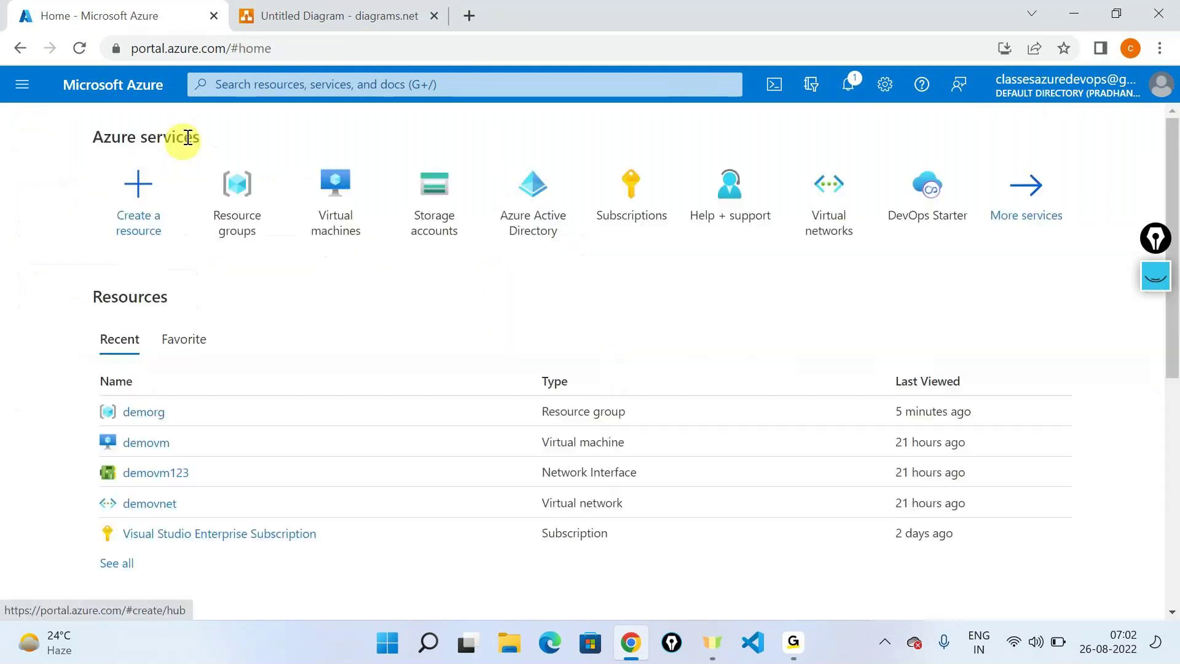
click(460, 216)
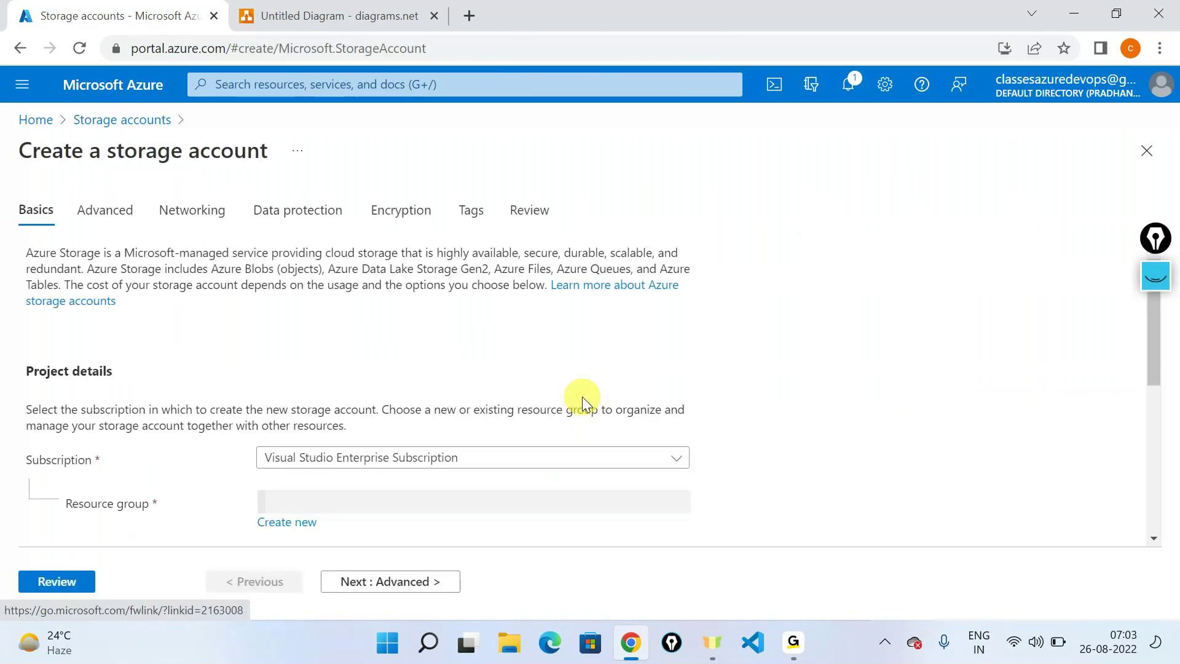
scroll(473, 400, down, 3)
click(514, 318)
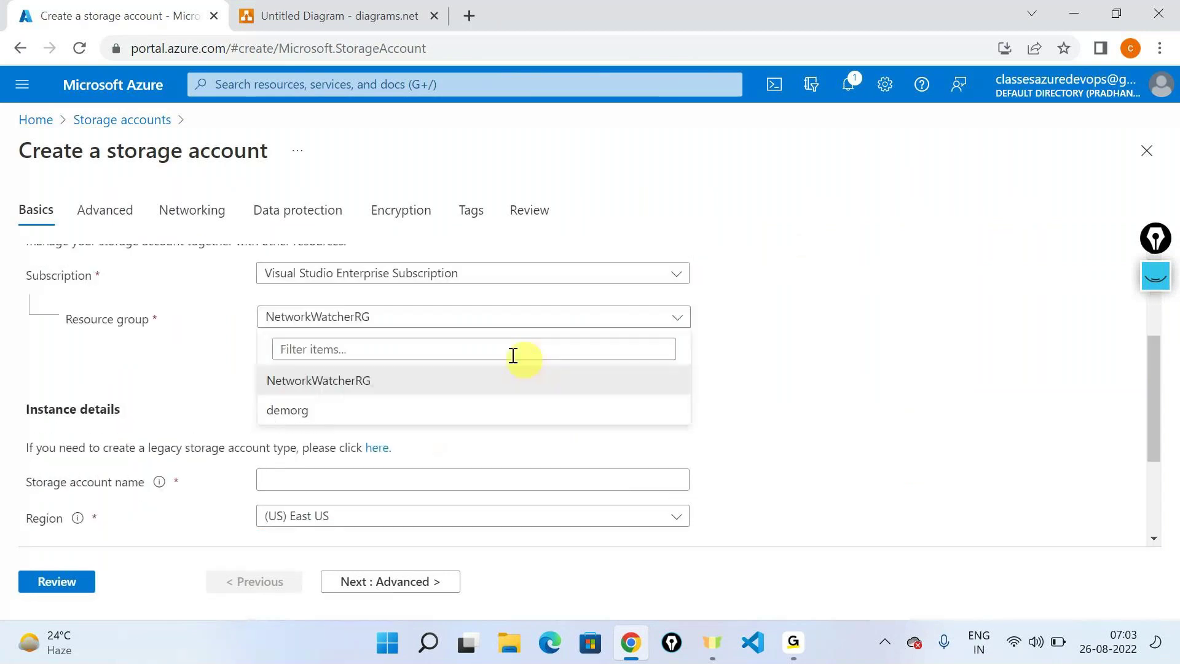
click(614, 380)
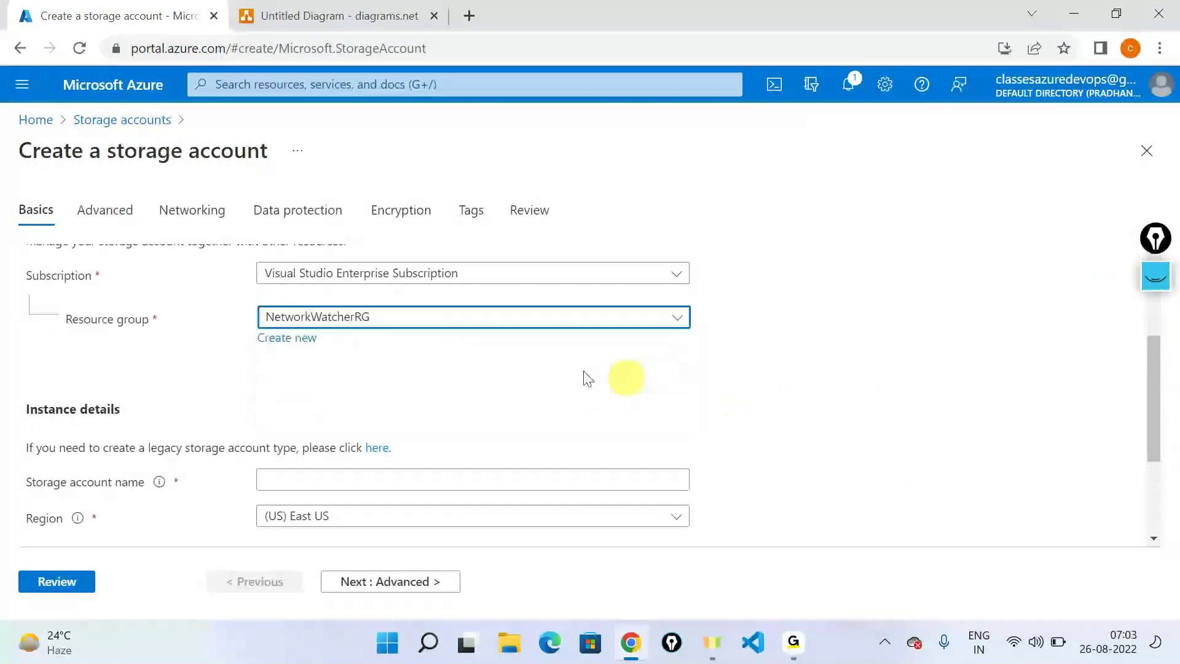
click(274, 339)
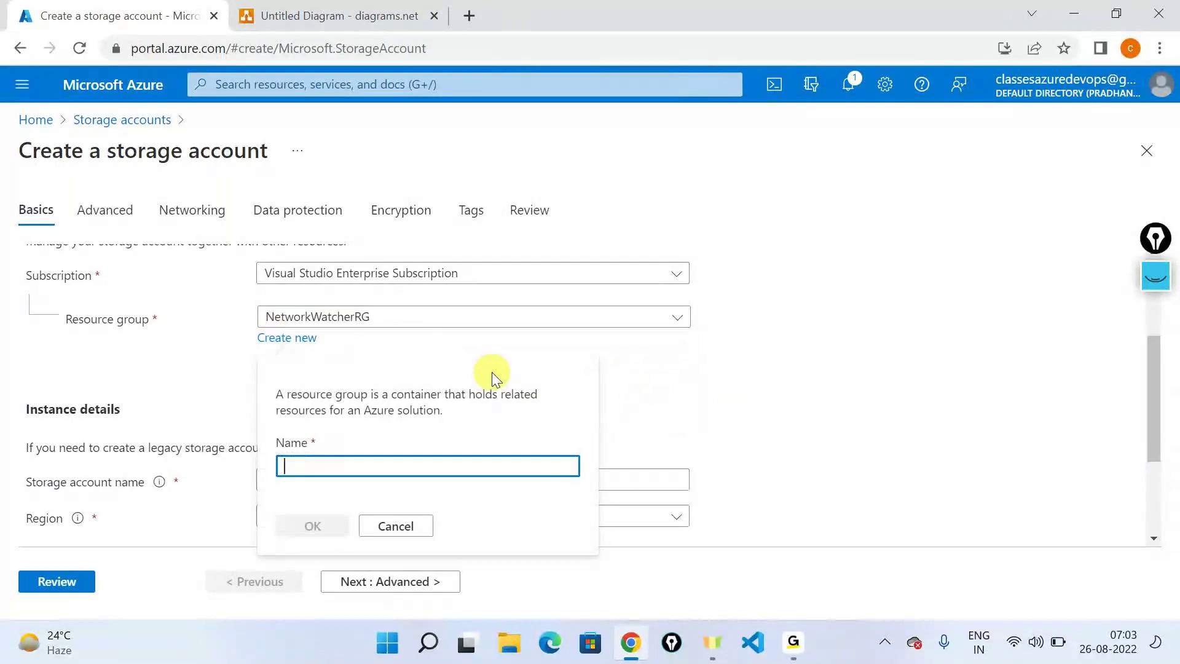
text(storage-rg)
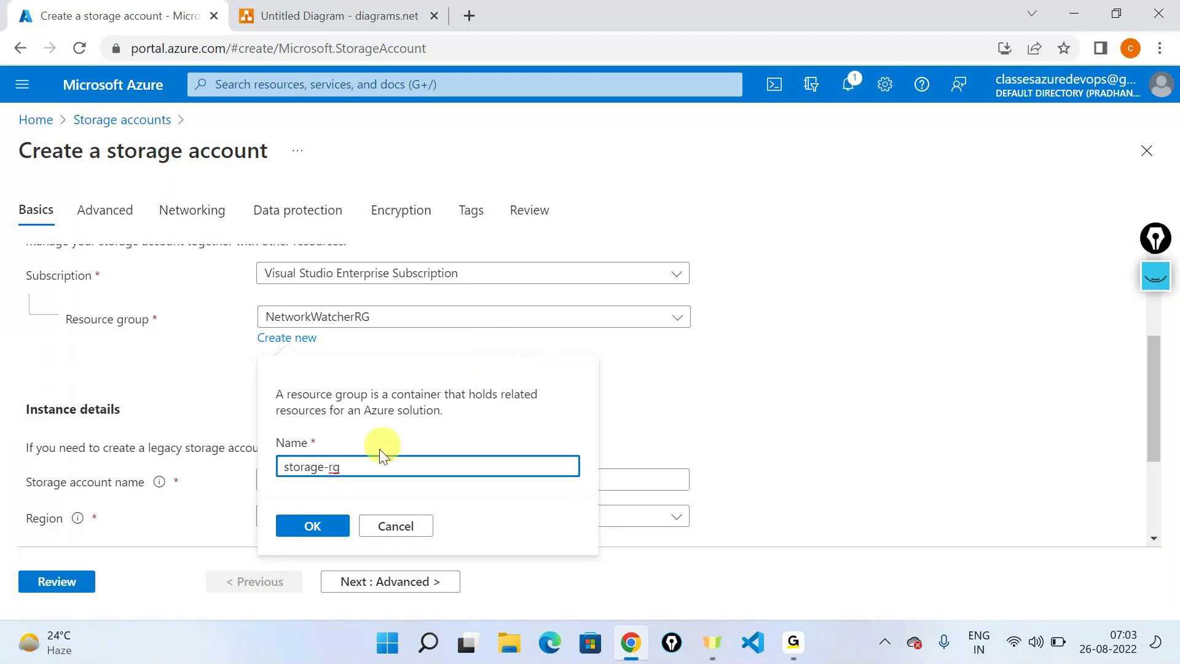
click(314, 520)
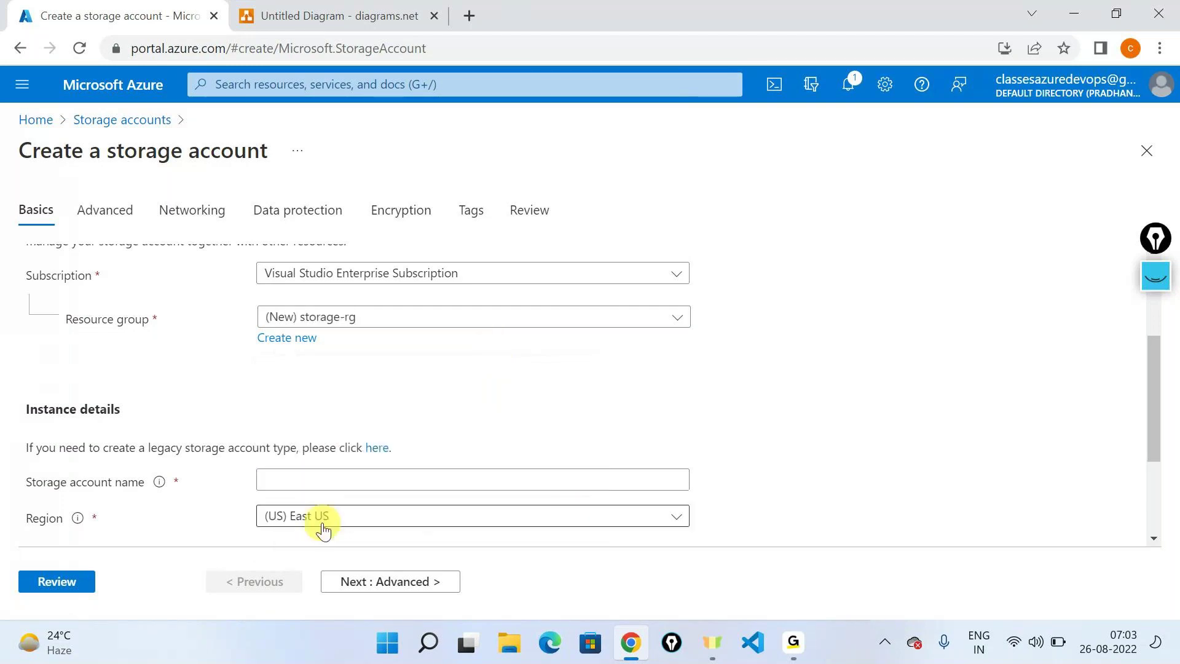
Name the new storage account devirctcuse2.
scroll(529, 289, down, 3)
click(337, 310)
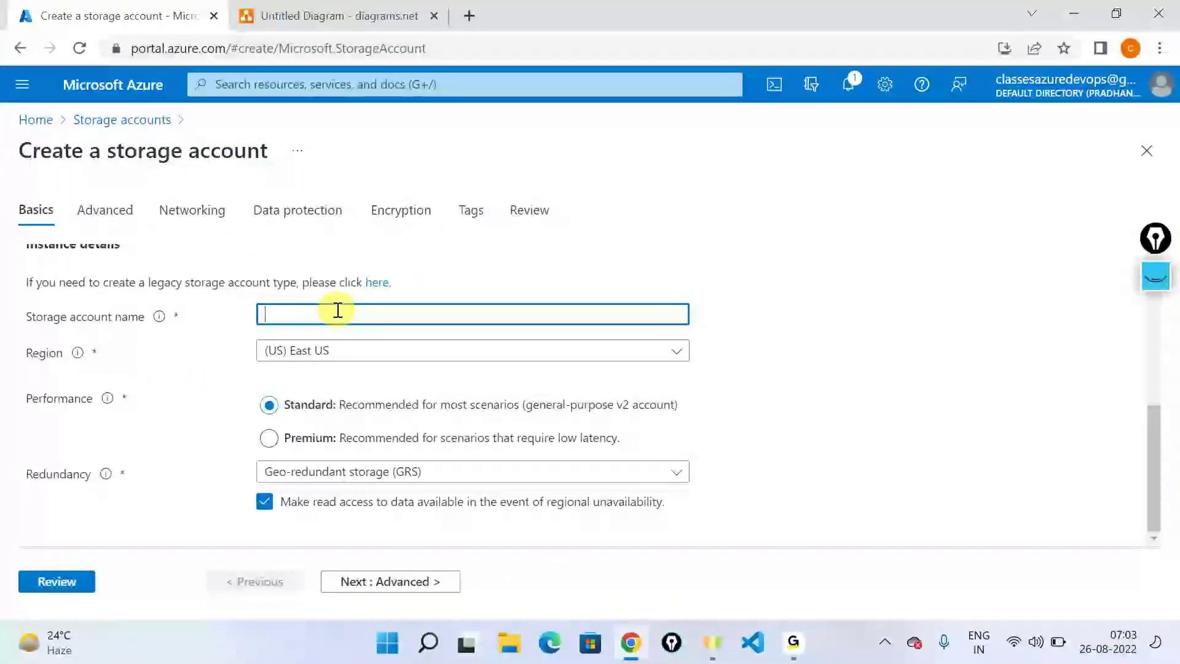
text(dev)
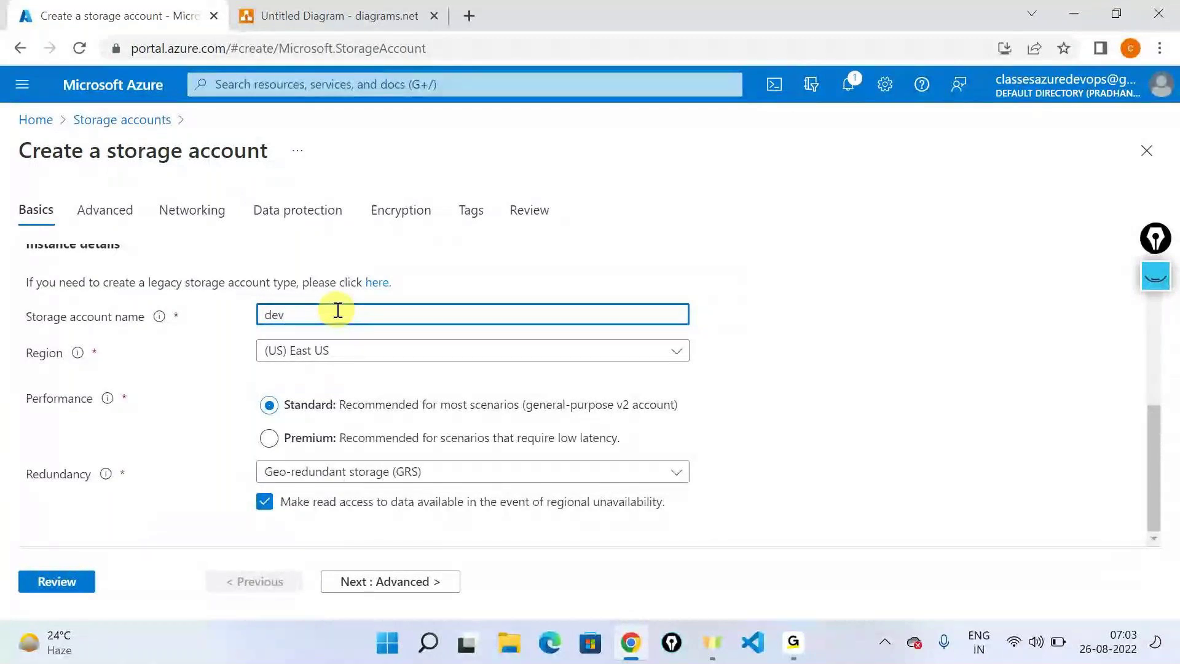
text(irctc)
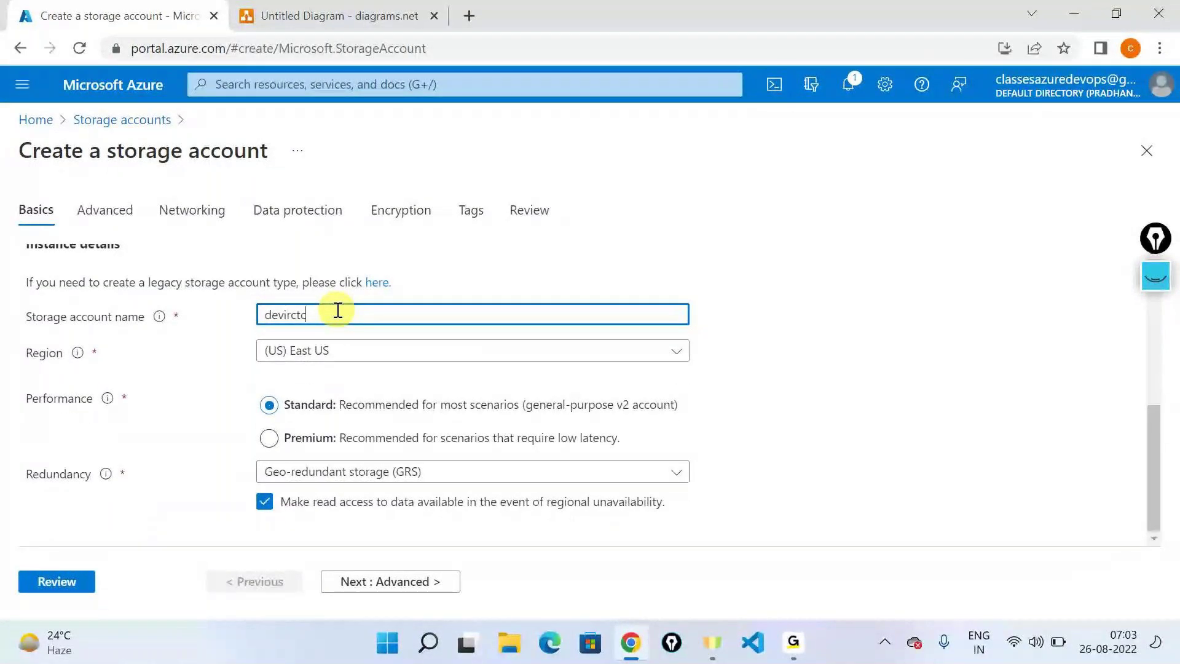
text(use2)
click(883, 283)
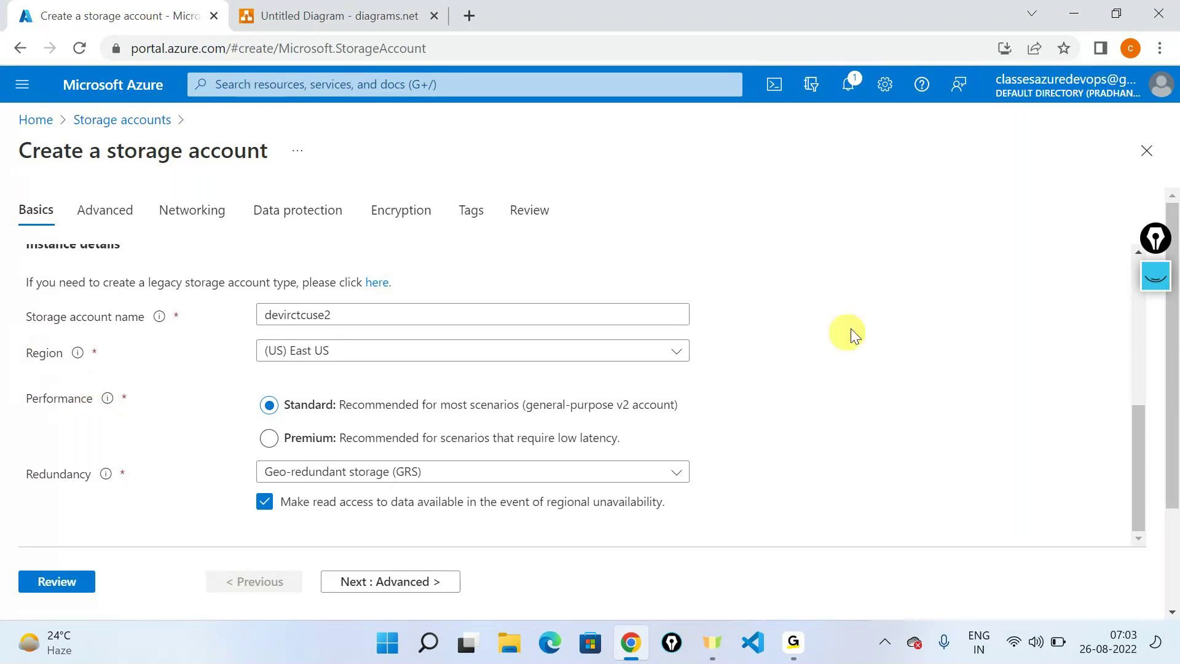
Annotate the Standard performance option with a circle, a check mark and the handwritten label HDD, and clear the annotations.
click(1154, 278)
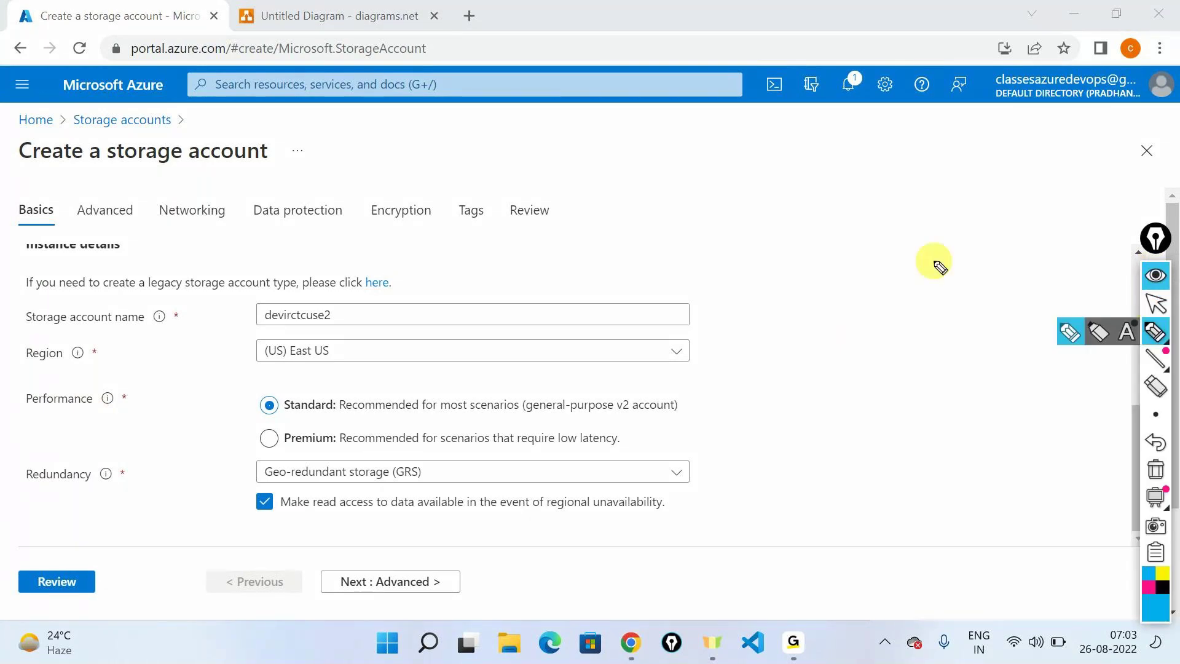
drag(709, 398, 748, 386)
drag(769, 371, 779, 403)
drag(790, 371, 790, 396)
drag(772, 388, 803, 393)
drag(827, 365, 833, 384)
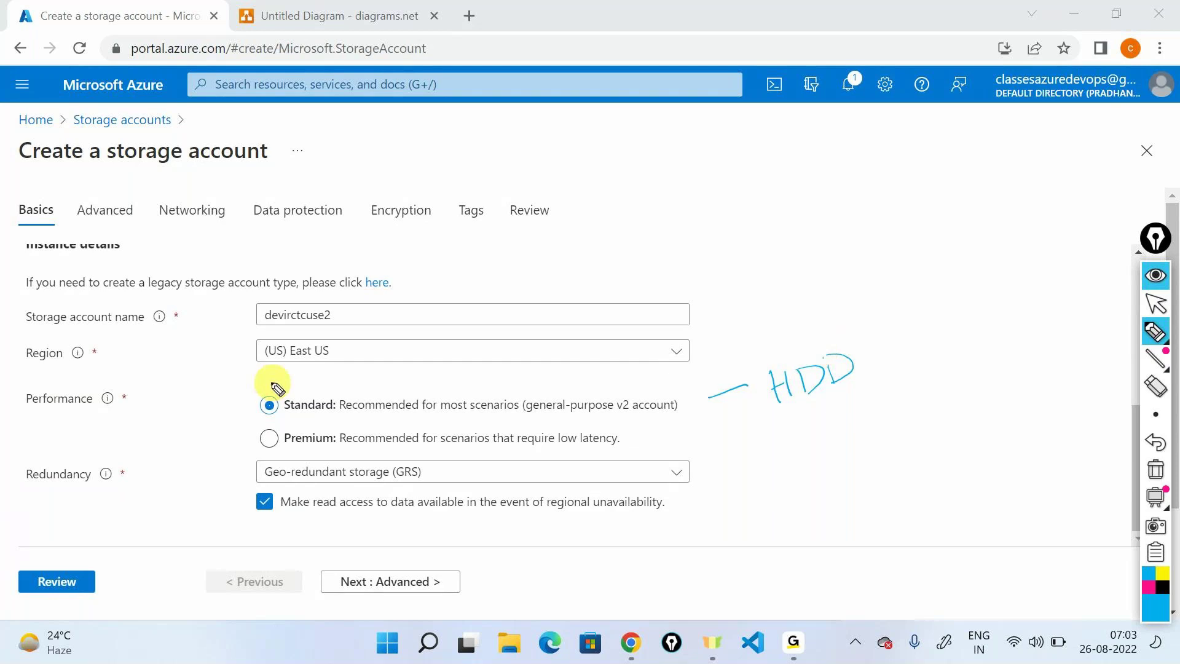
mouse_move(270, 382)
mouse_down()
mouse_move(282, 427)
mouse_move(690, 414)
mouse_move(454, 358)
mouse_move(236, 355)
mouse_up()
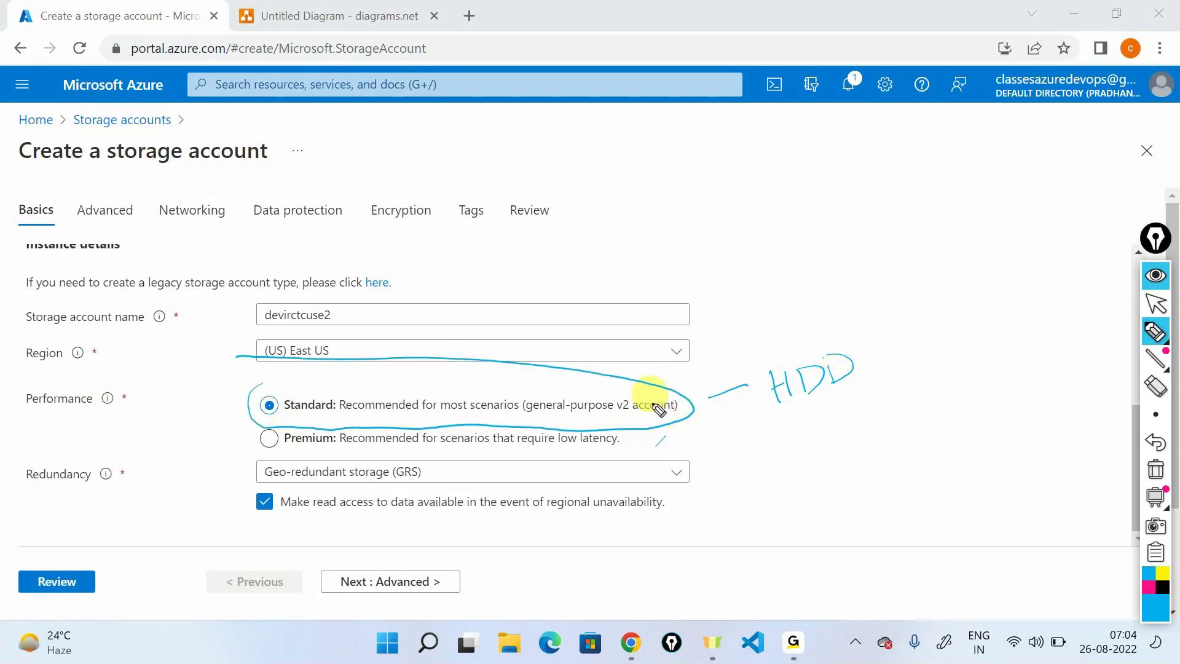
drag(640, 434, 667, 420)
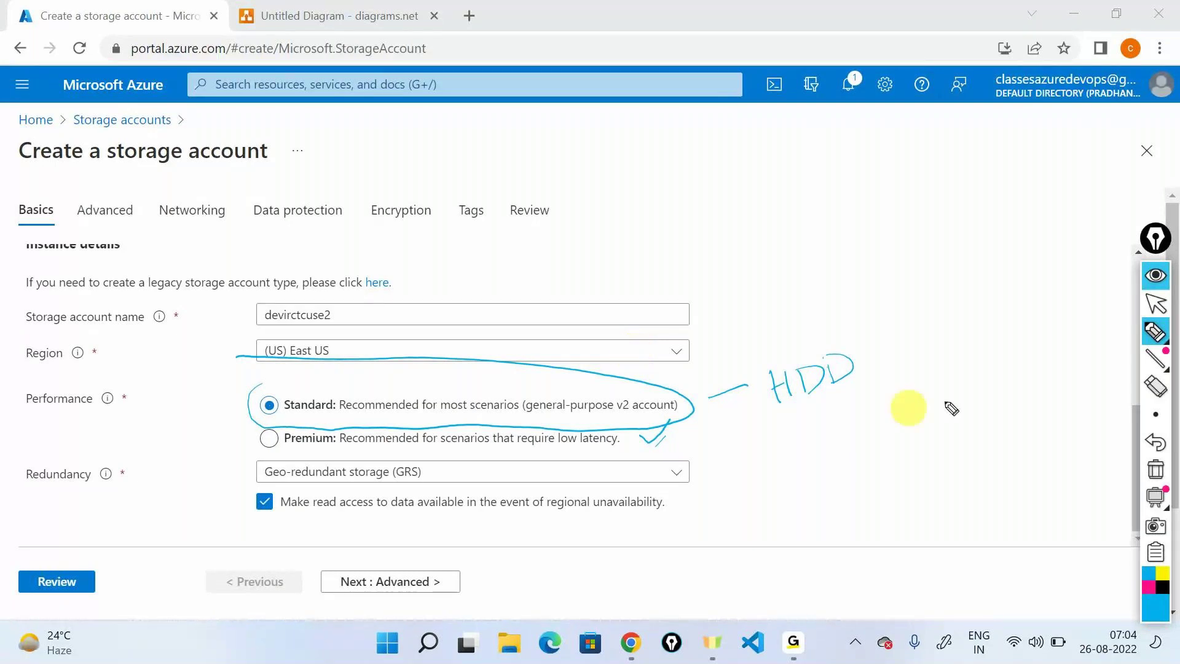
click(1155, 470)
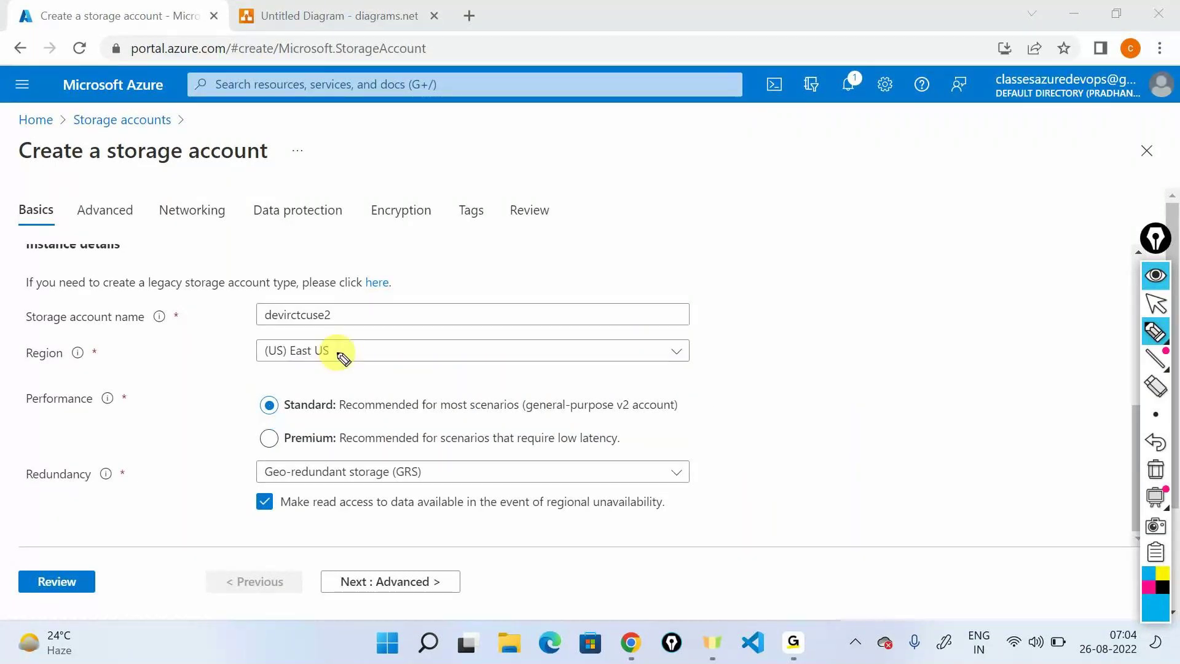
click(1156, 304)
Set the storage account's region to (US) East US 2.
click(423, 354)
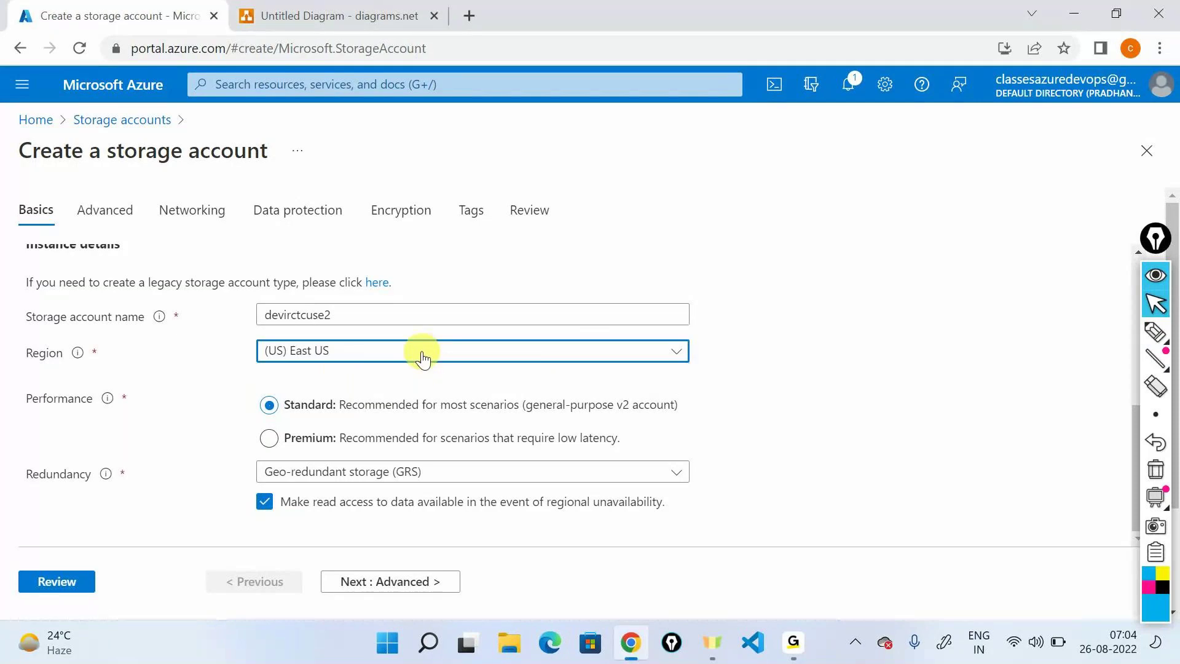
click(423, 355)
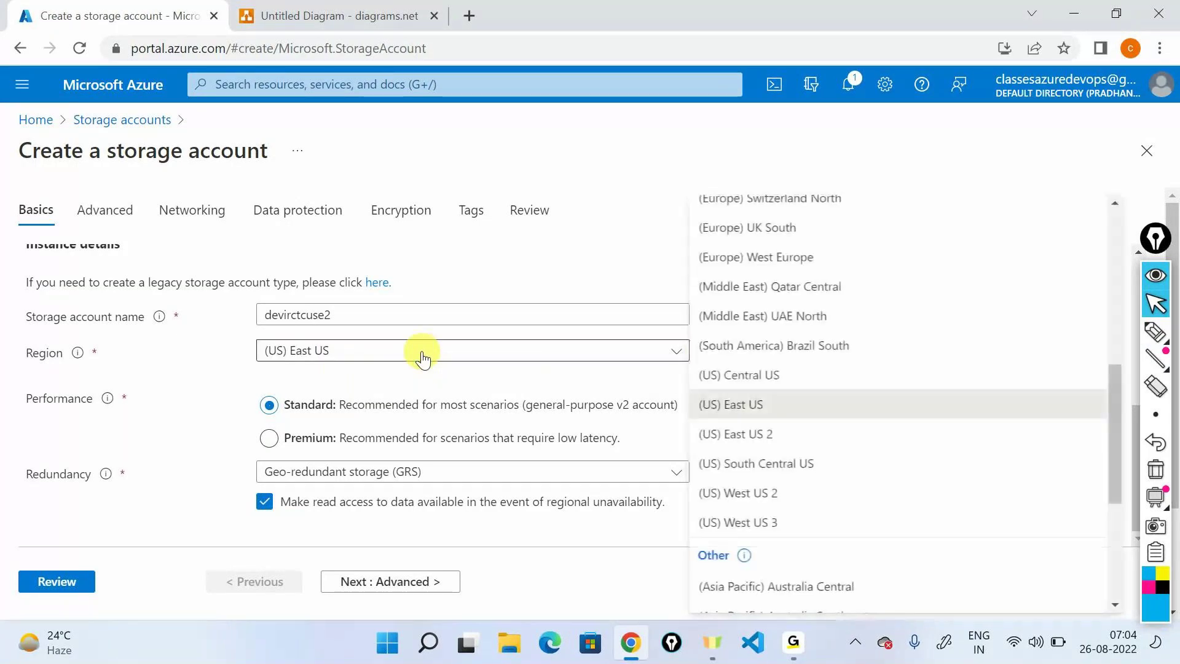
key(Down)
key(Return)
Choose Premium performance and turn off read access to data in the event of regional unavailability.
click(281, 453)
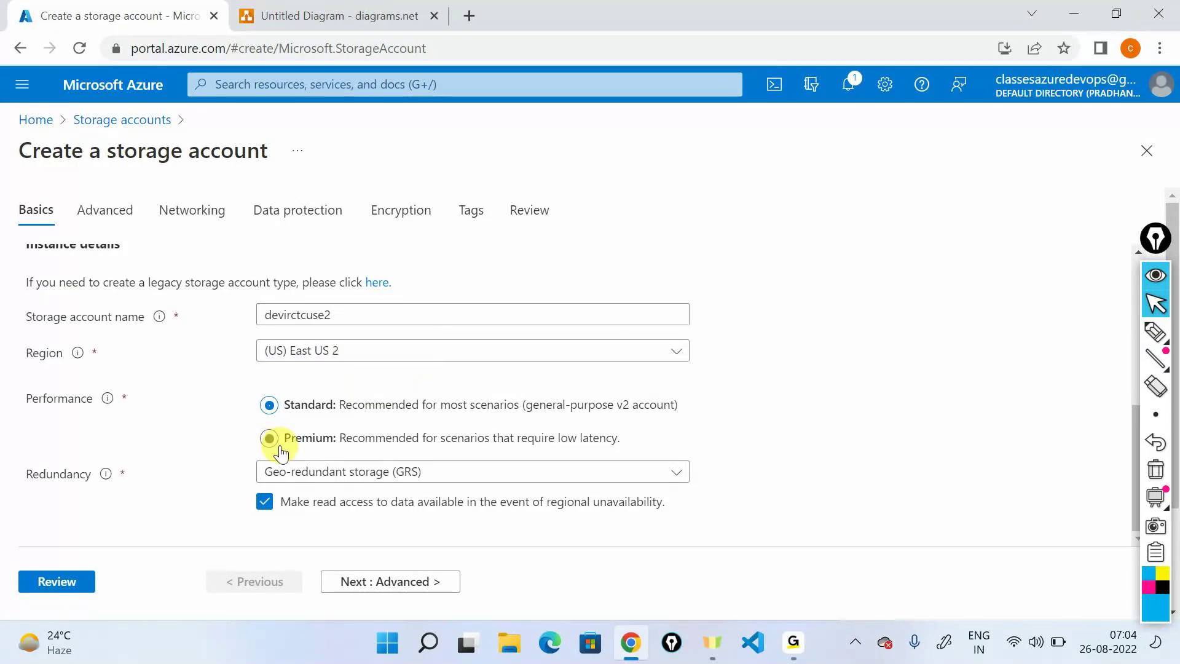
click(281, 453)
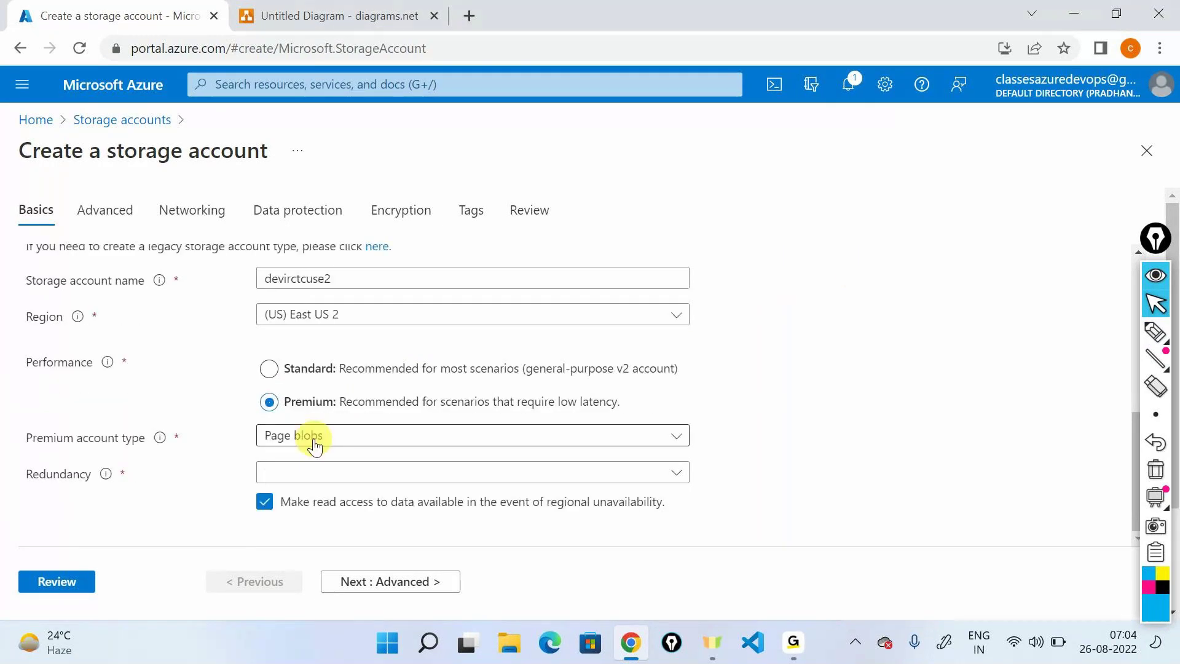
click(266, 502)
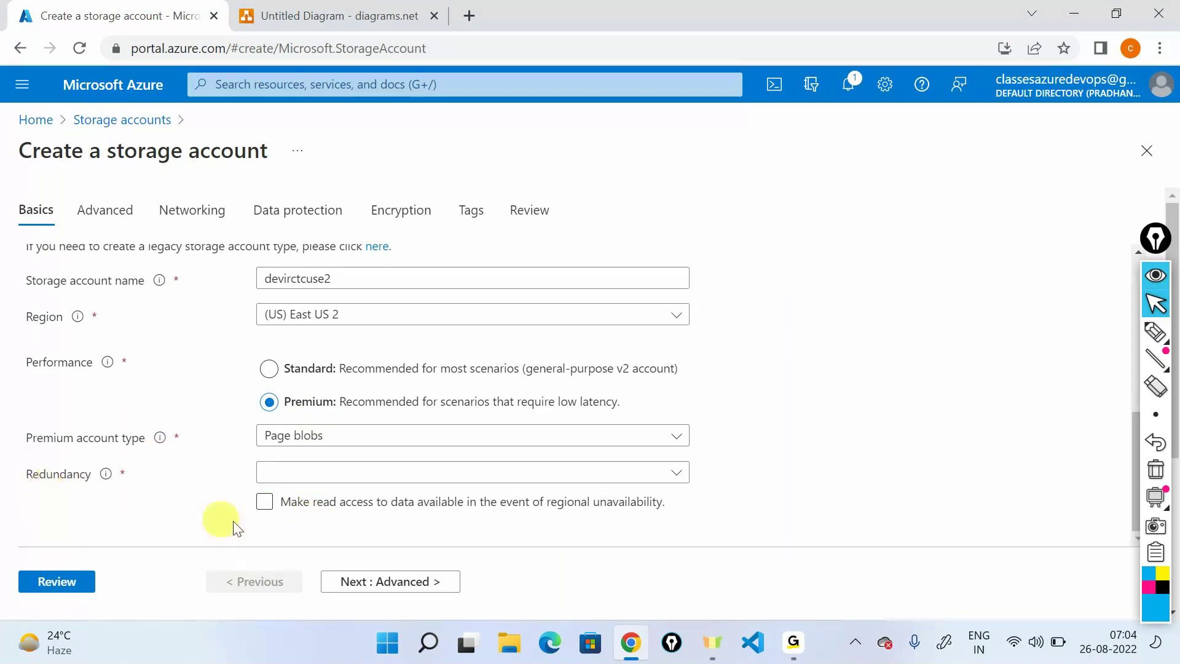
Show the redundancy choices for Premium, mark the LRS option, Premium and Redundancy with pen arrows and a circled LRS label, and clear the annotations.
click(566, 481)
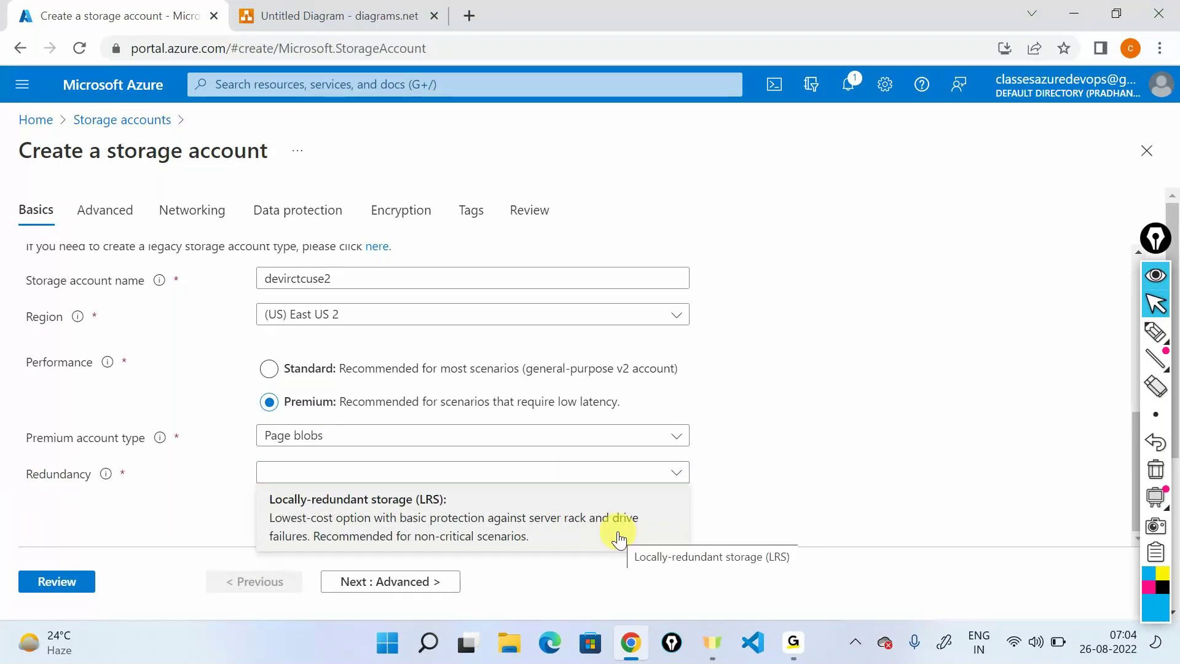
click(1155, 332)
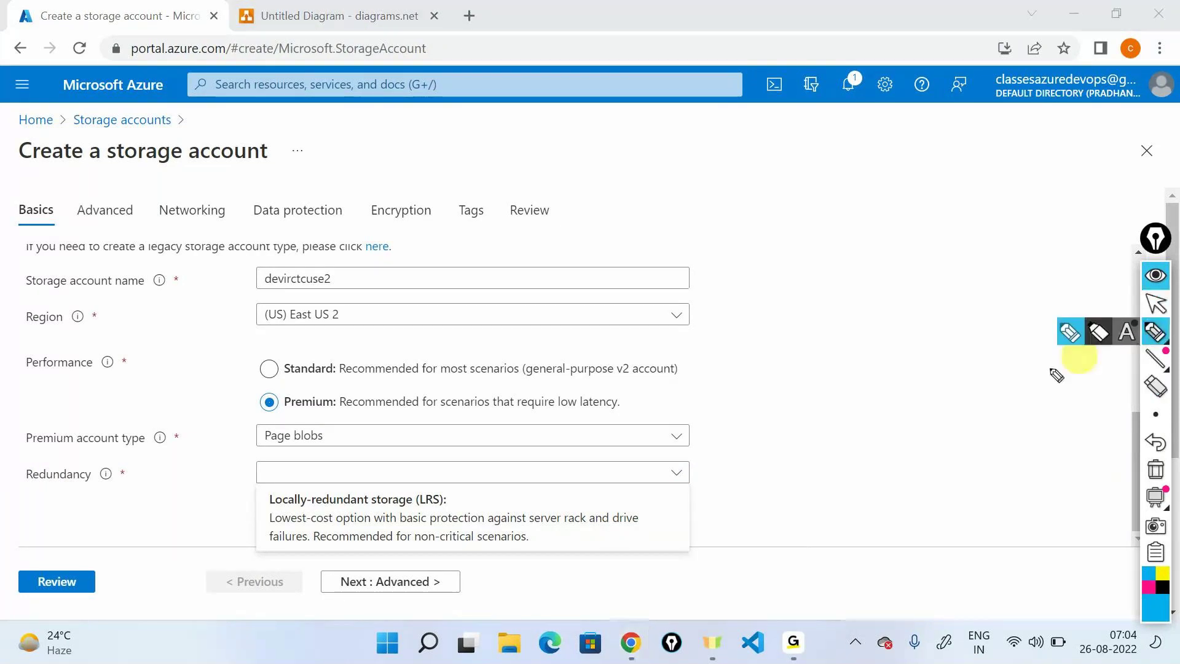
mouse_move(787, 434)
mouse_down()
mouse_move(676, 517)
mouse_move(681, 498)
mouse_up()
mouse_move(811, 421)
mouse_down()
mouse_move(818, 440)
mouse_move(846, 433)
mouse_up()
drag(851, 388, 830, 376)
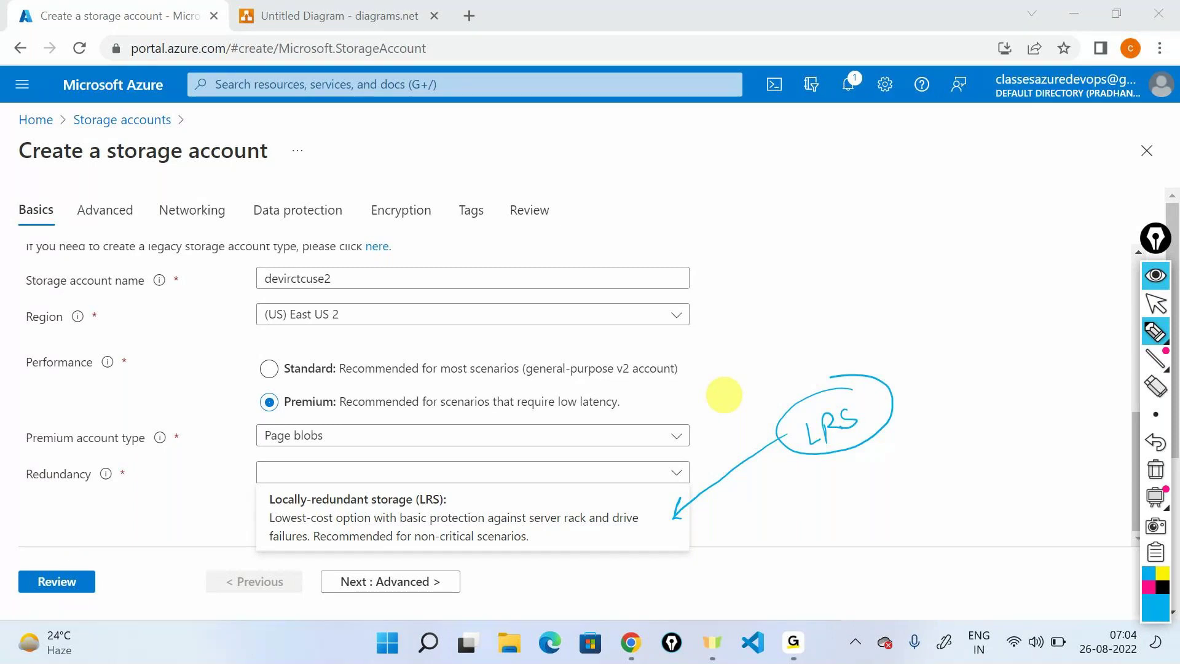
drag(685, 365, 630, 400)
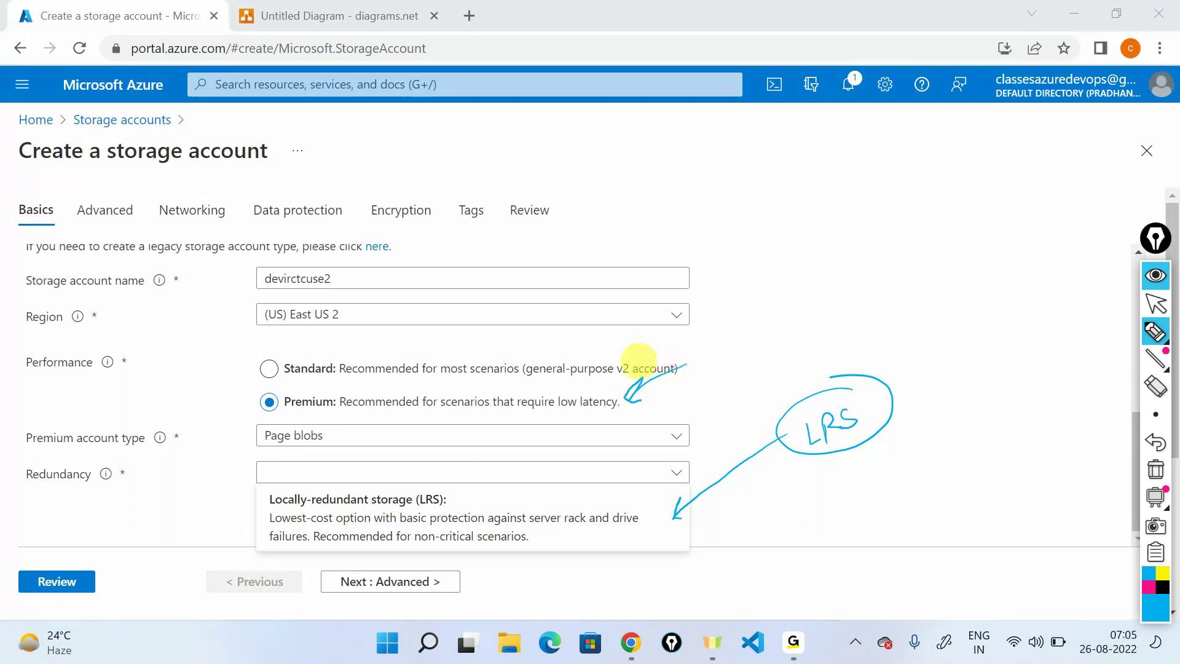
mouse_move(207, 455)
mouse_down()
mouse_move(146, 462)
mouse_move(161, 475)
mouse_up()
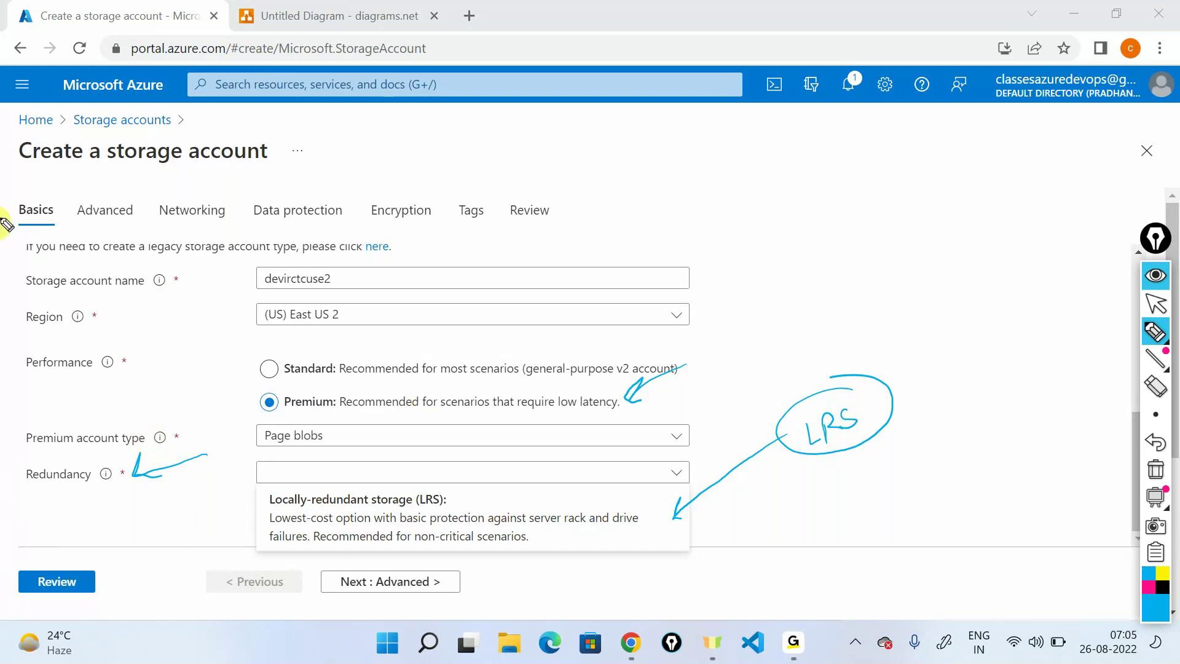
click(1155, 469)
click(1155, 303)
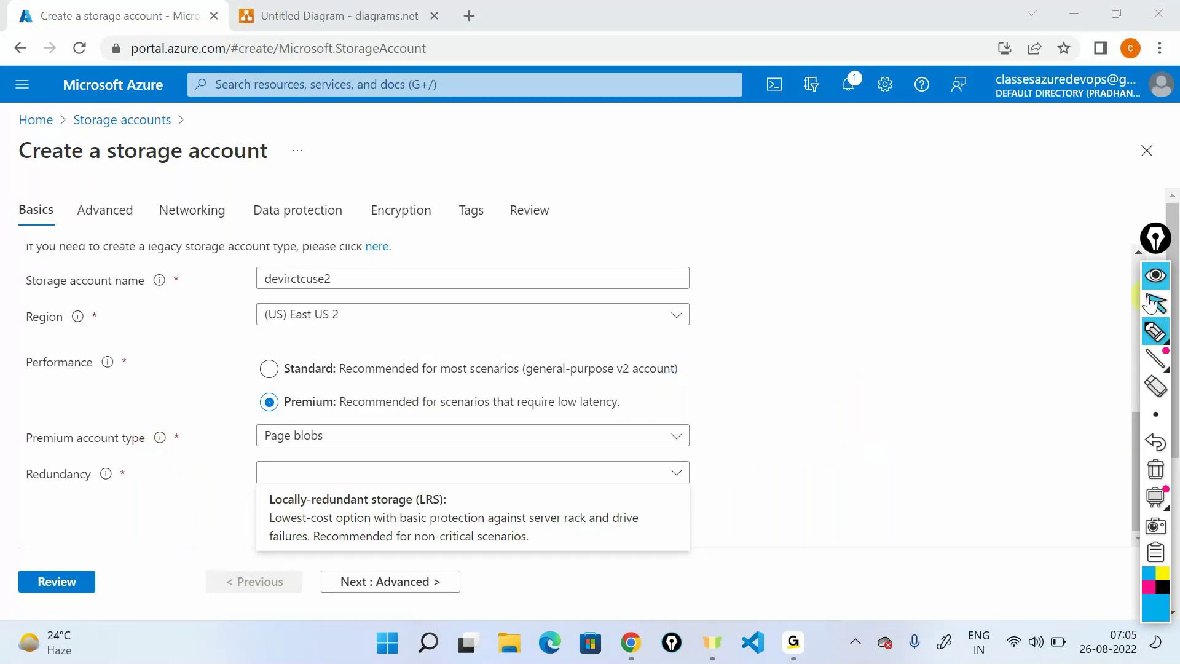
Set the performance to Standard and show its available redundancy options.
click(268, 368)
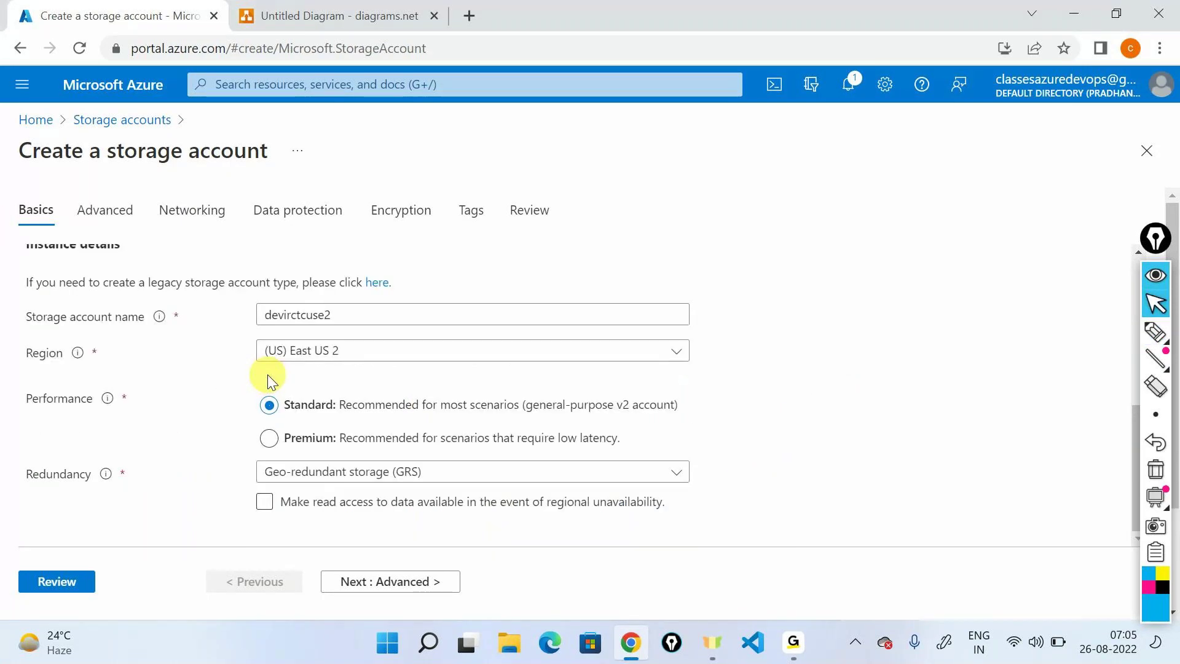
click(378, 474)
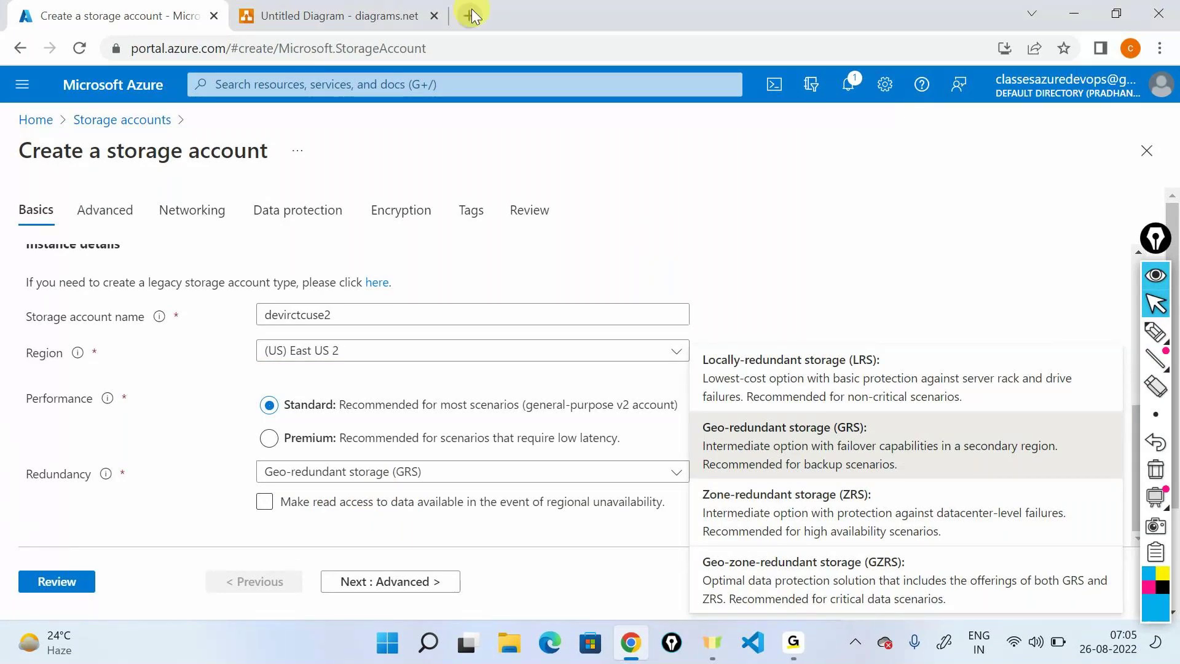
Open the Azure Storage redundancy documentation and review the locally redundant storage section.
click(102, 477)
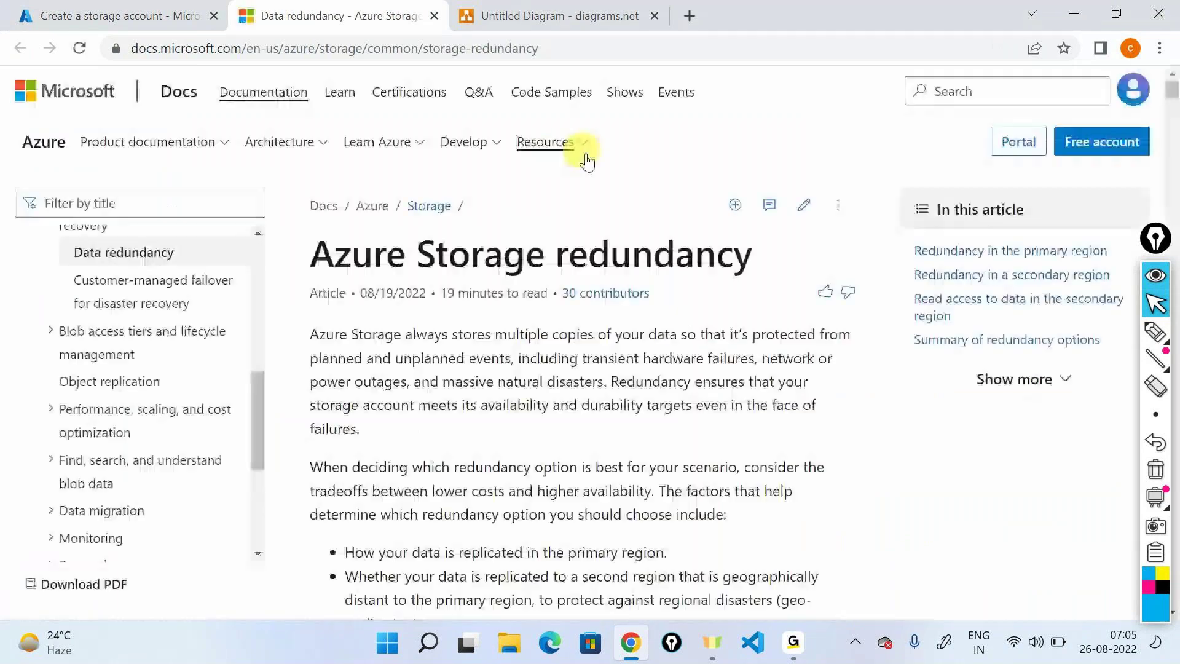
scroll(657, 323, down, 2)
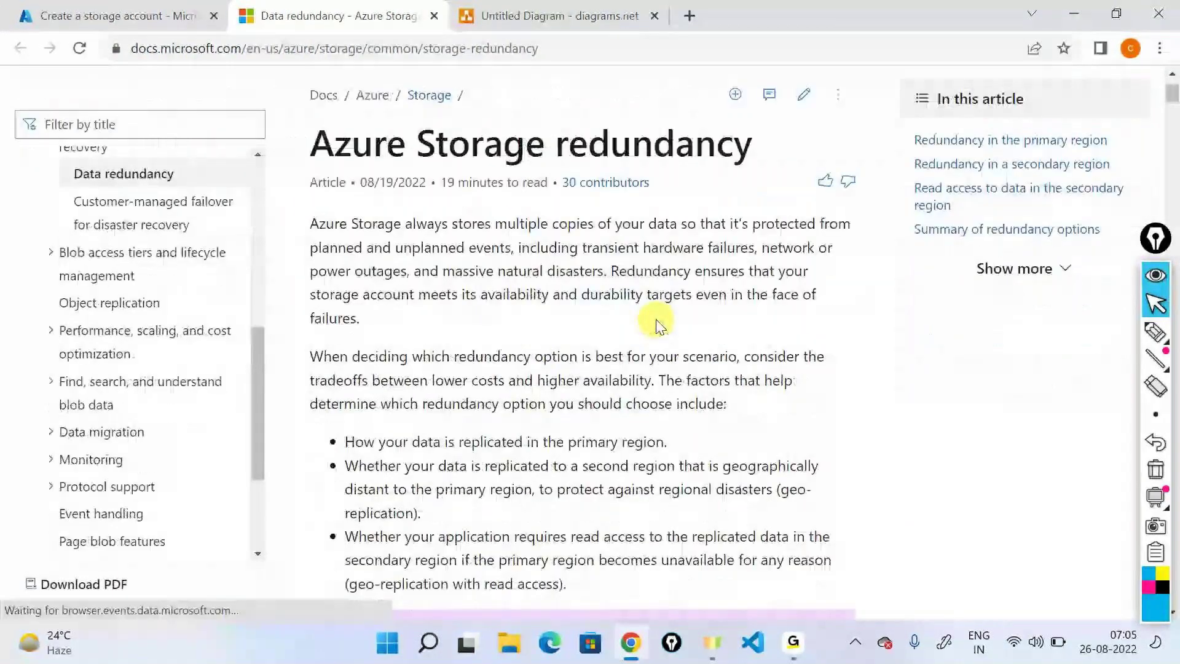
scroll(656, 323, down, 5)
scroll(656, 319, down, 9)
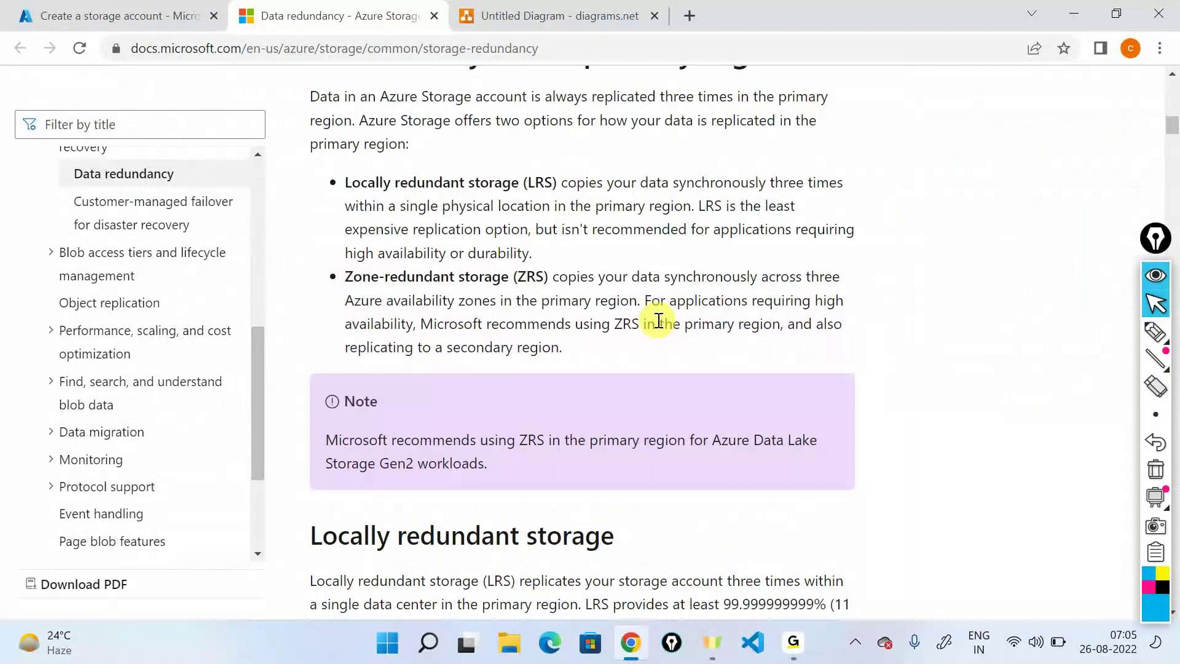
scroll(657, 319, down, 6)
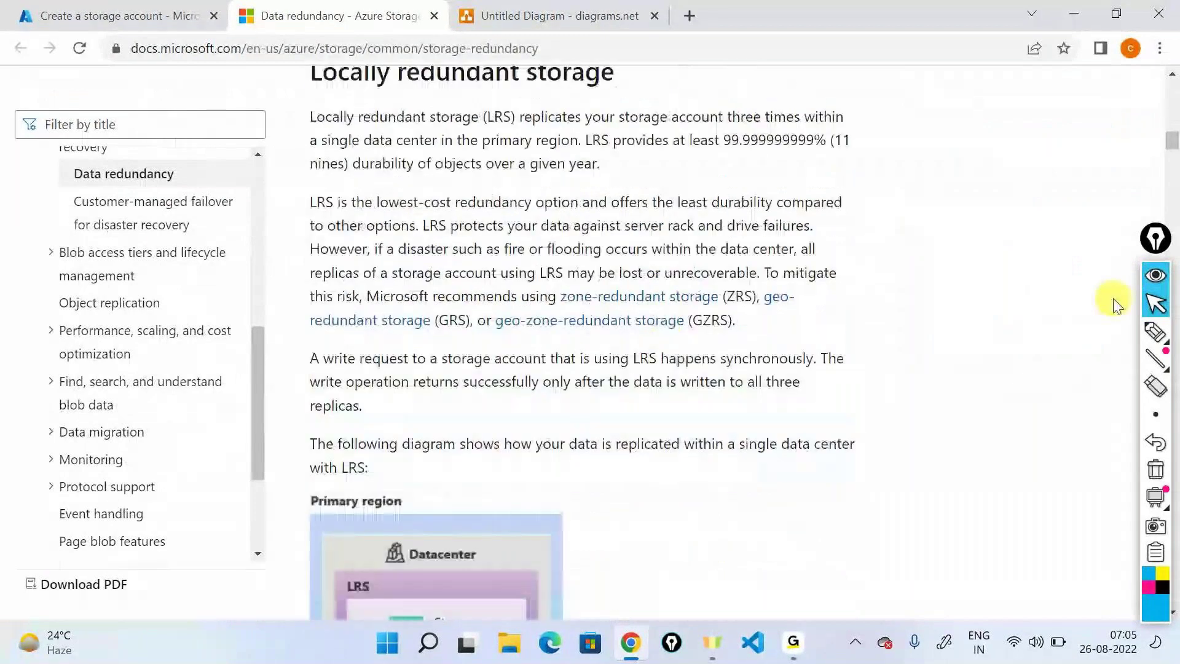
Handwrite "3 copies" with the pen beside the locally redundant storage text.
click(1153, 331)
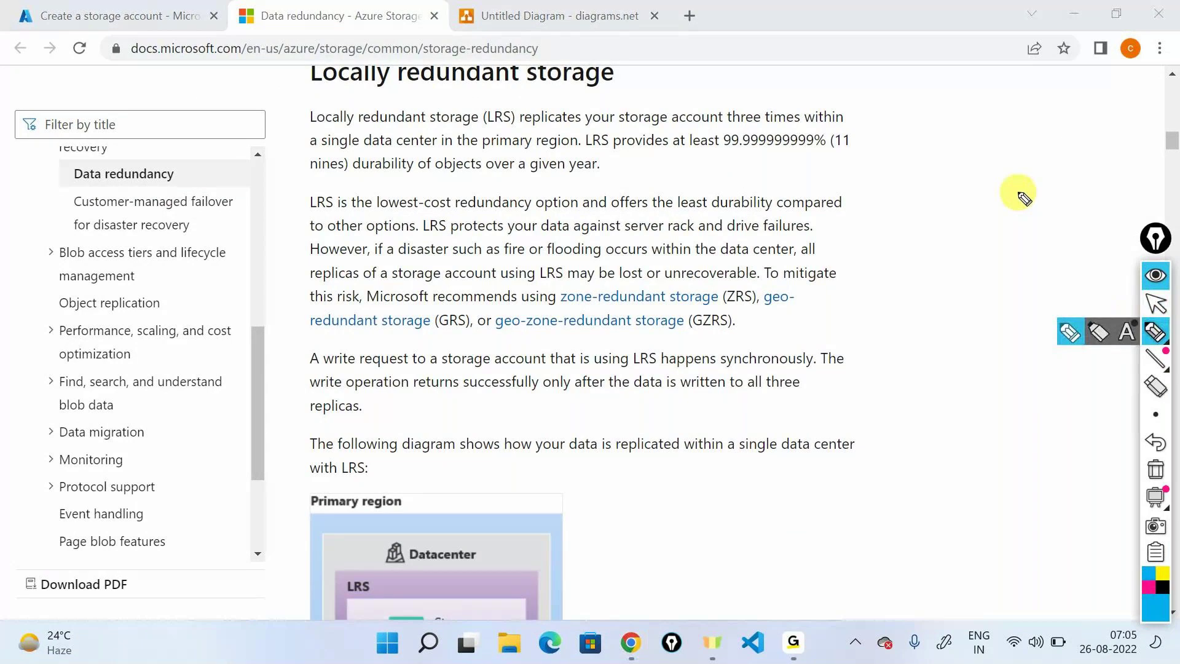
drag(897, 267, 896, 297)
mouse_move(940, 268)
mouse_down()
mouse_move(951, 290)
mouse_move(947, 271)
mouse_up()
drag(960, 267, 959, 269)
mouse_move(966, 265)
mouse_down()
mouse_move(978, 280)
mouse_move(988, 238)
mouse_up()
drag(1000, 253, 1010, 248)
drag(1032, 239, 1018, 254)
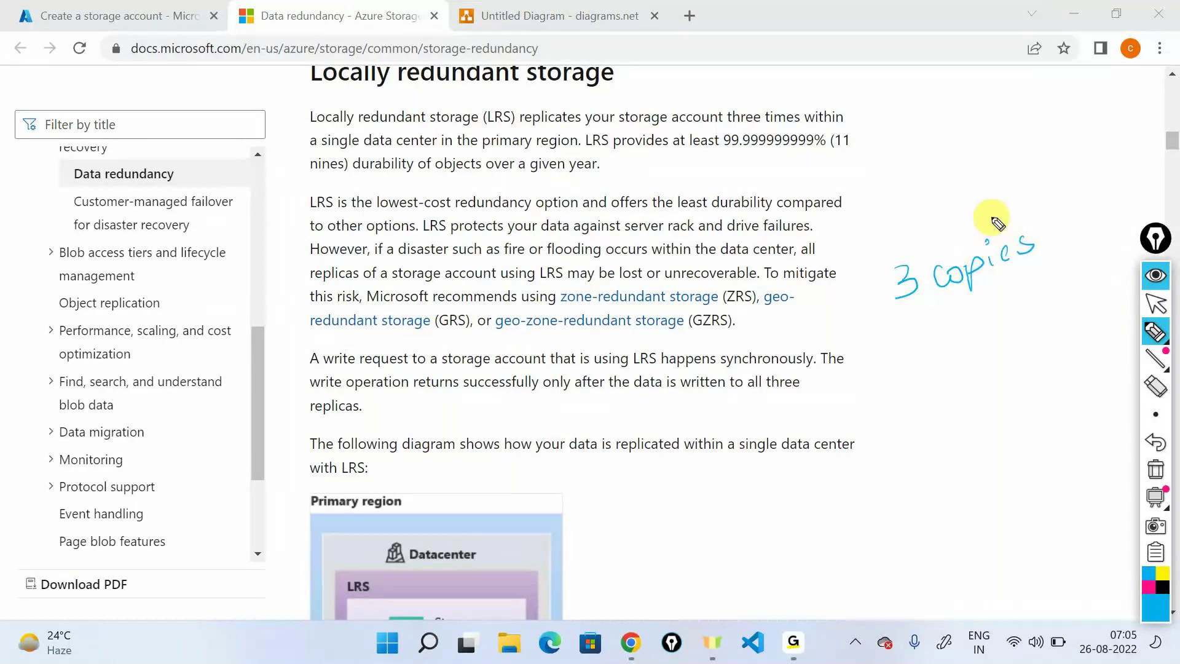
Draw an arrow to the Datacenter in the LRS diagram and a circled mark with three branches above "3 copies".
mouse_move(903, 132)
mouse_down()
mouse_move(906, 123)
mouse_move(912, 151)
mouse_up()
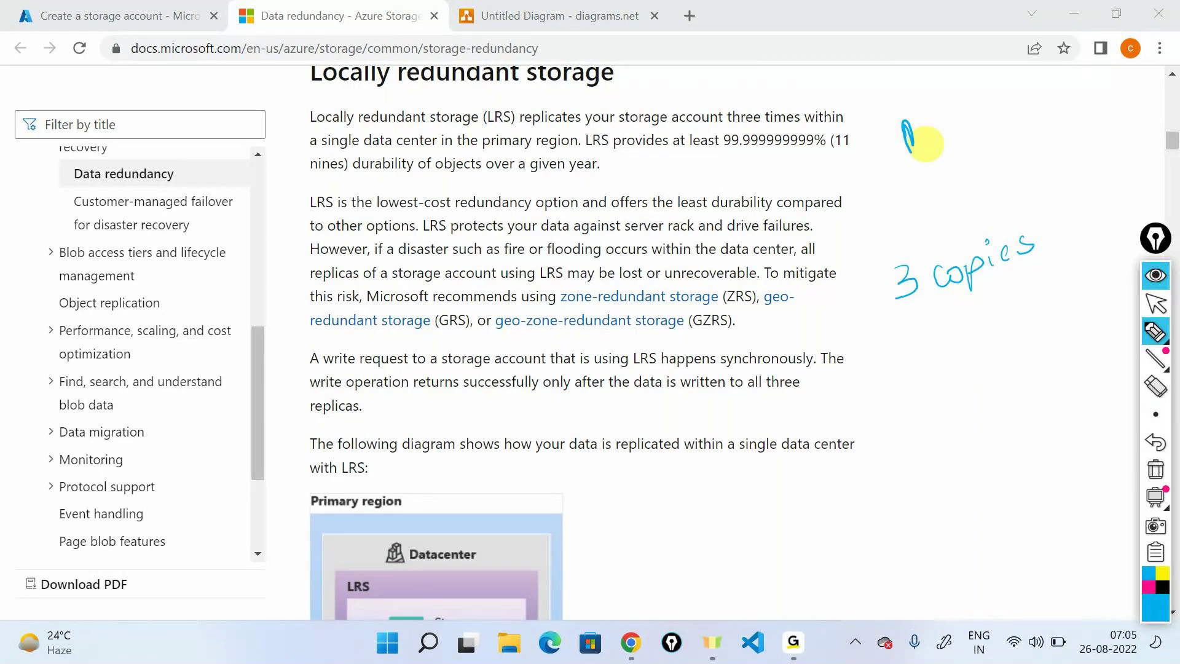
drag(618, 503, 540, 559)
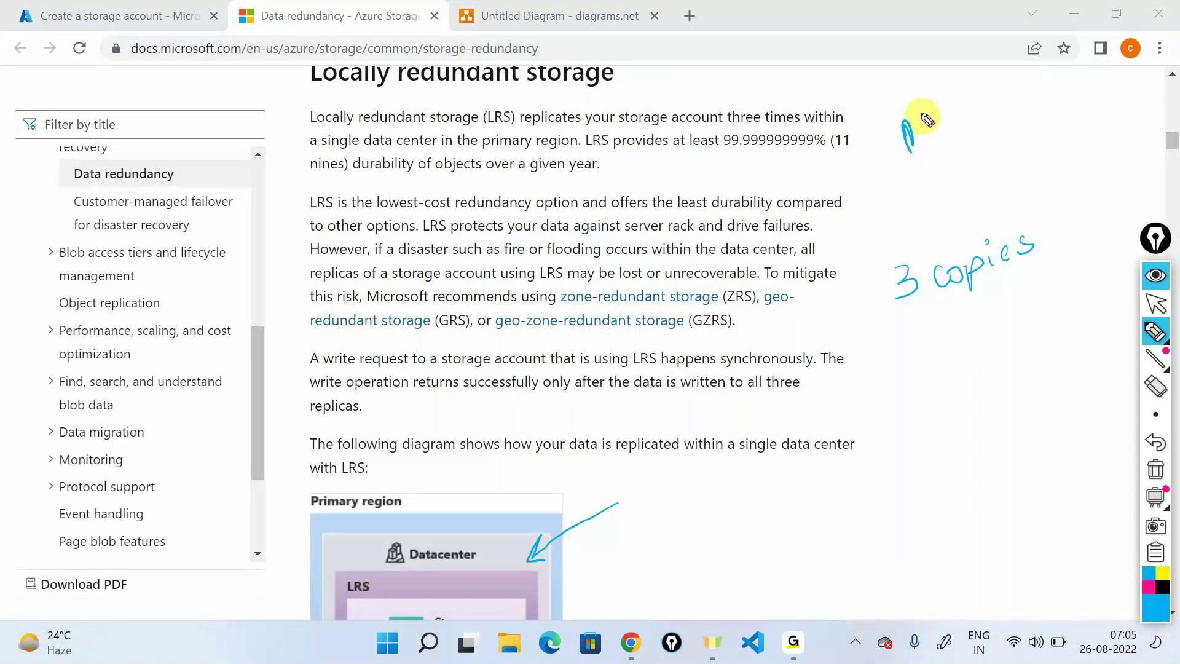
mouse_move(909, 164)
mouse_down()
mouse_move(929, 184)
mouse_move(892, 260)
mouse_up()
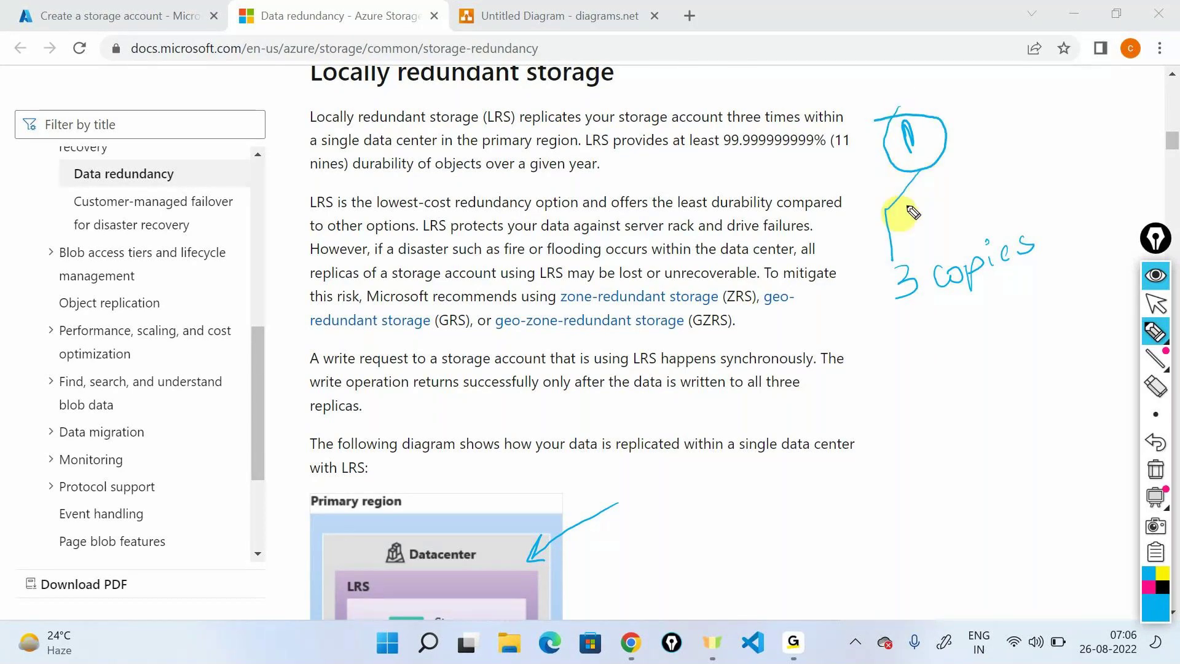
drag(931, 169, 941, 222)
drag(962, 161, 1036, 215)
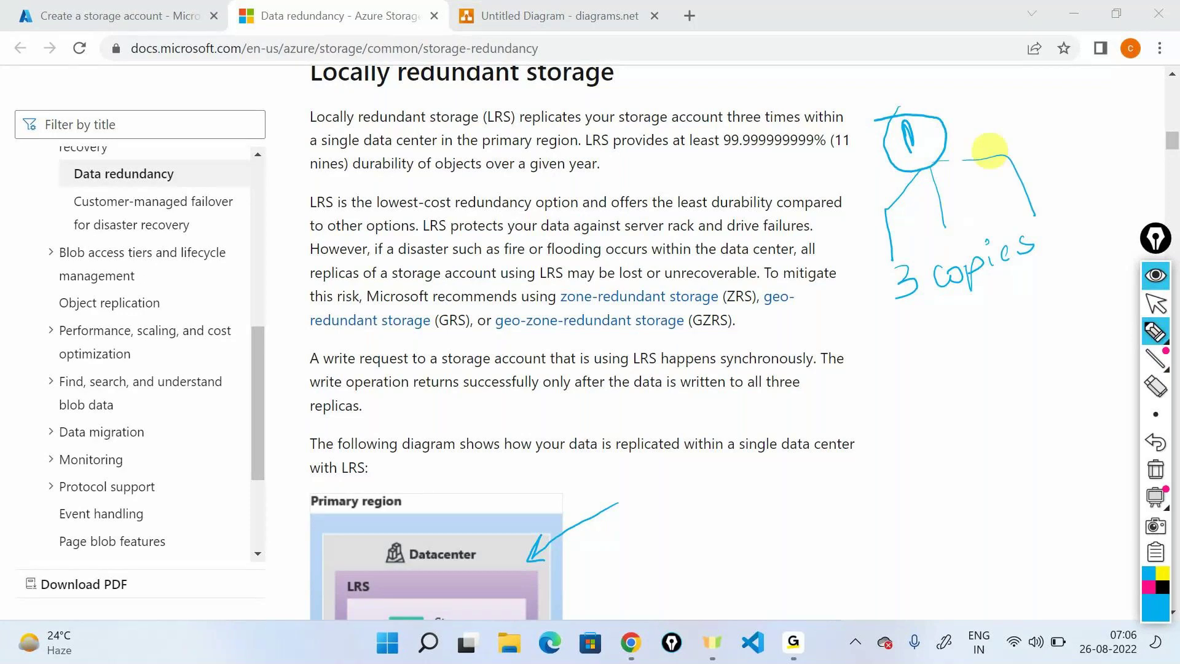
Handwrite an underlined "Synchronous" below "3 copies" and a boxed "LRS, ZRS" beneath it.
mouse_move(894, 326)
mouse_down()
mouse_move(912, 336)
mouse_move(995, 322)
mouse_move(1043, 295)
mouse_move(1061, 299)
mouse_move(1053, 271)
mouse_move(1112, 263)
mouse_up()
drag(907, 382, 1137, 294)
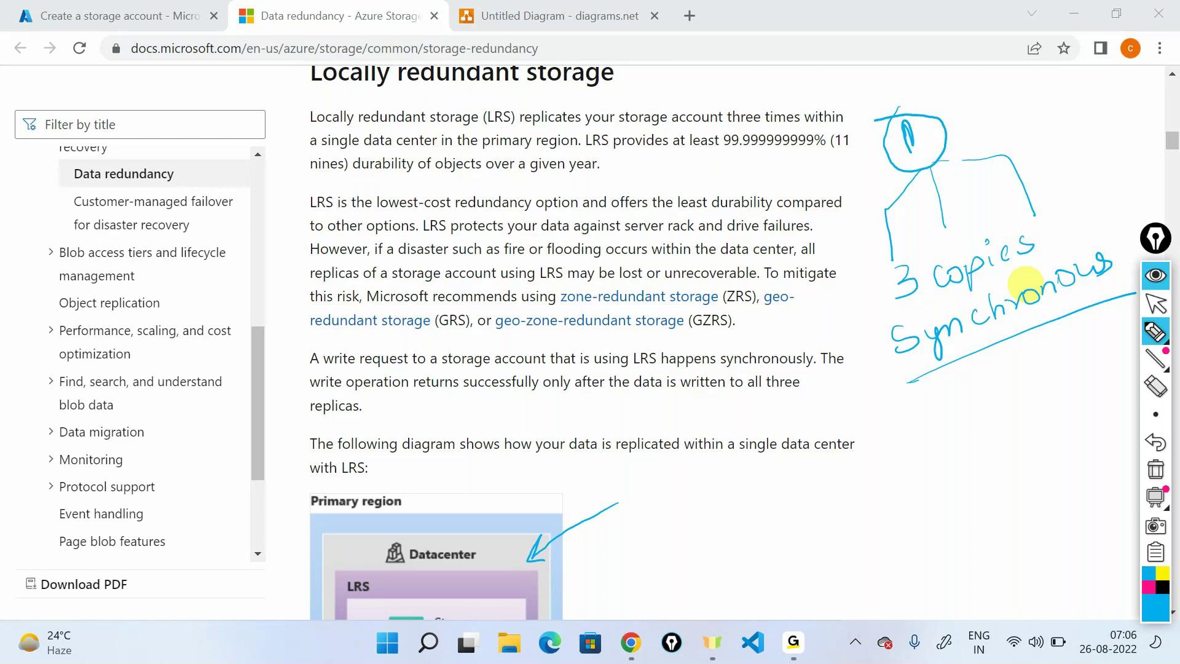
drag(923, 417, 938, 437)
mouse_move(943, 420)
mouse_down()
mouse_move(944, 438)
mouse_move(957, 436)
mouse_up()
mouse_move(969, 408)
mouse_down()
mouse_move(977, 422)
mouse_move(959, 434)
mouse_up()
mouse_move(990, 421)
mouse_down()
mouse_move(984, 430)
mouse_move(1028, 417)
mouse_up()
mouse_move(1029, 415)
mouse_down()
mouse_move(1067, 395)
mouse_move(1067, 435)
mouse_up()
drag(1002, 369, 1083, 433)
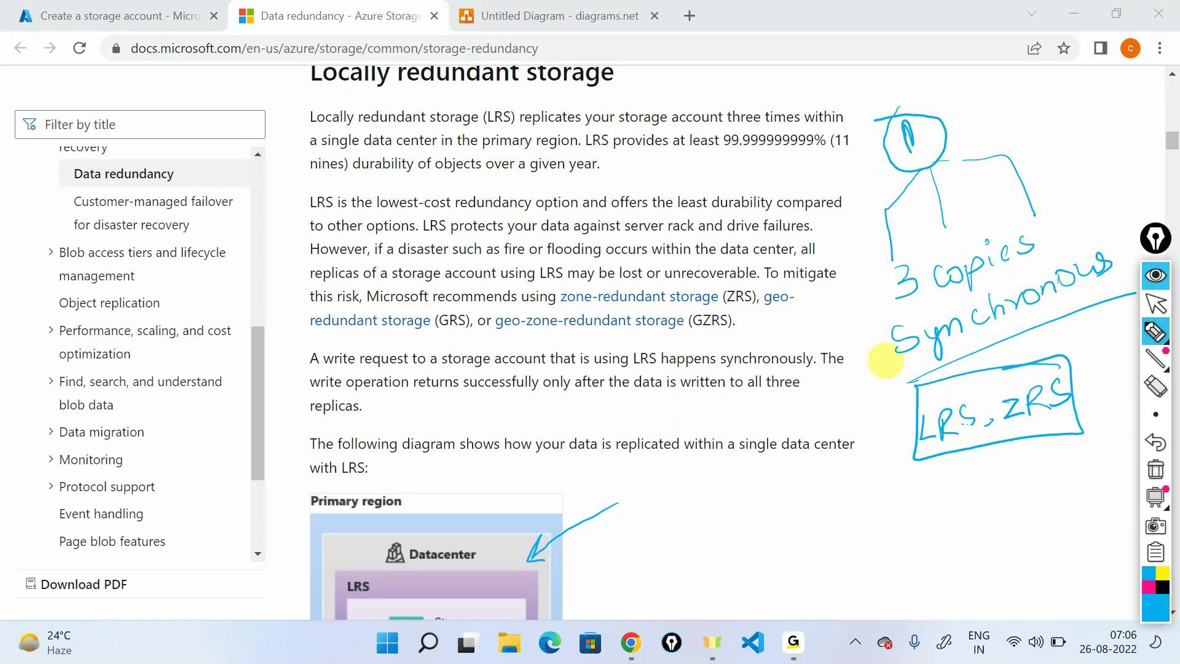
Handwrite a boxed "GRS, GZRS" below the LRS and ZRS box, then clear all annotations and put the drawing tools away.
mouse_move(945, 500)
mouse_down()
mouse_move(932, 505)
mouse_move(1010, 487)
mouse_move(1029, 500)
mouse_move(1048, 482)
mouse_move(1077, 483)
mouse_move(1072, 494)
mouse_up()
mouse_move(929, 535)
mouse_down()
mouse_move(1105, 518)
mouse_move(902, 516)
mouse_up()
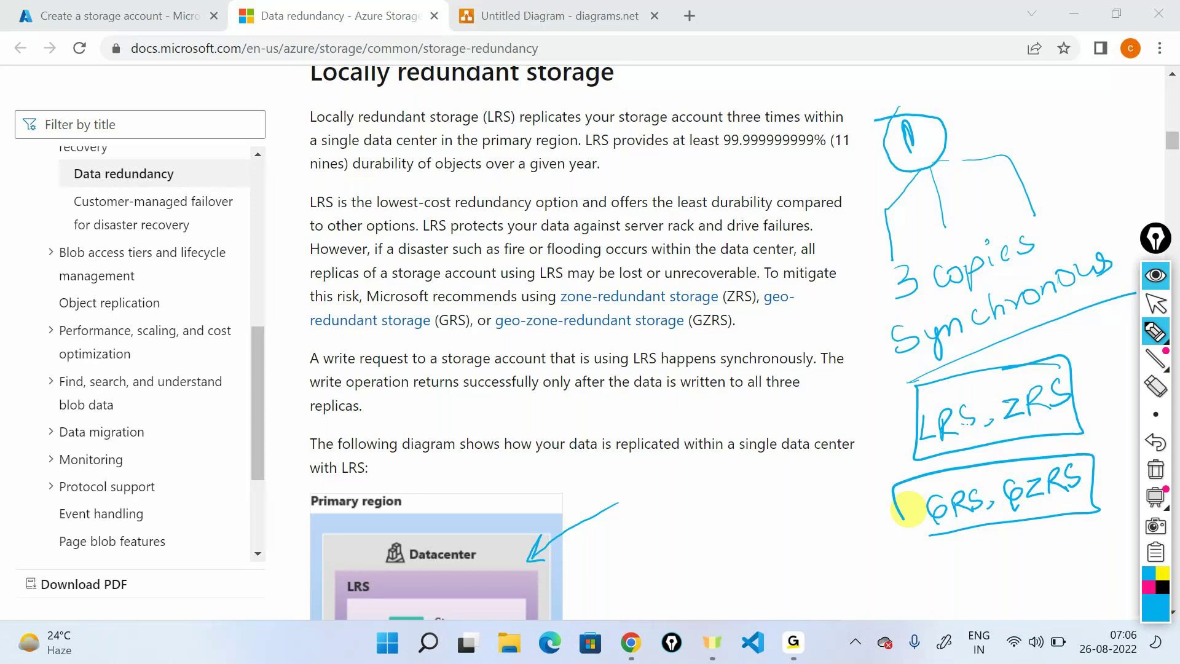
mouse_move(1142, 505)
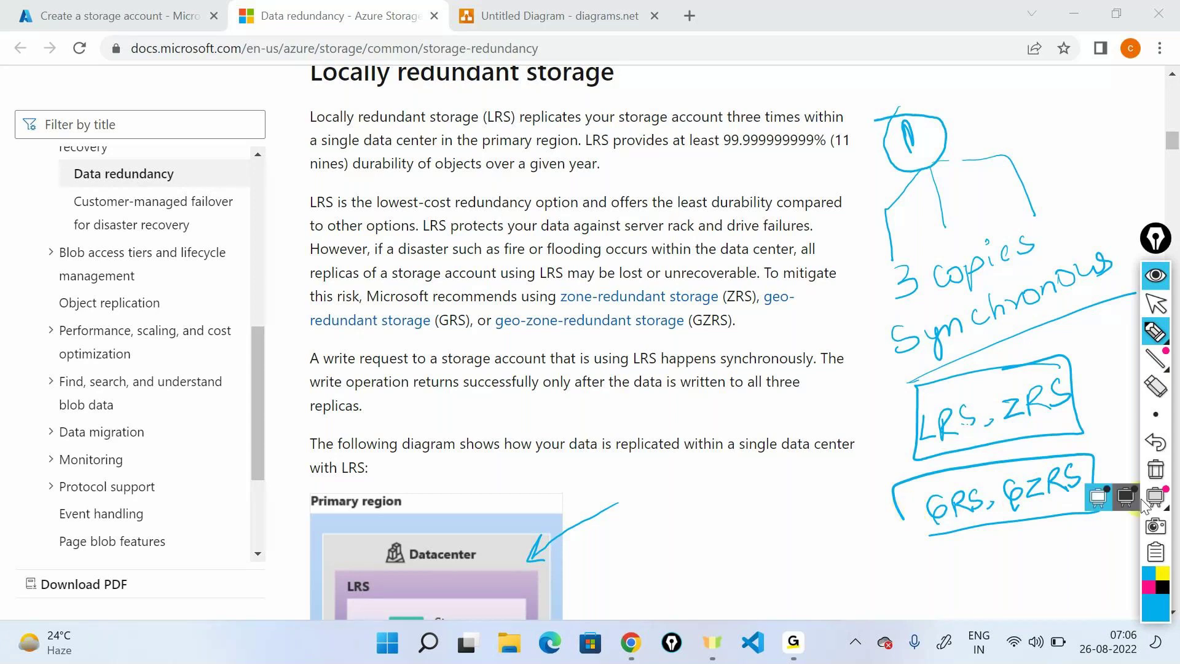
click(1157, 469)
click(1156, 304)
click(1156, 275)
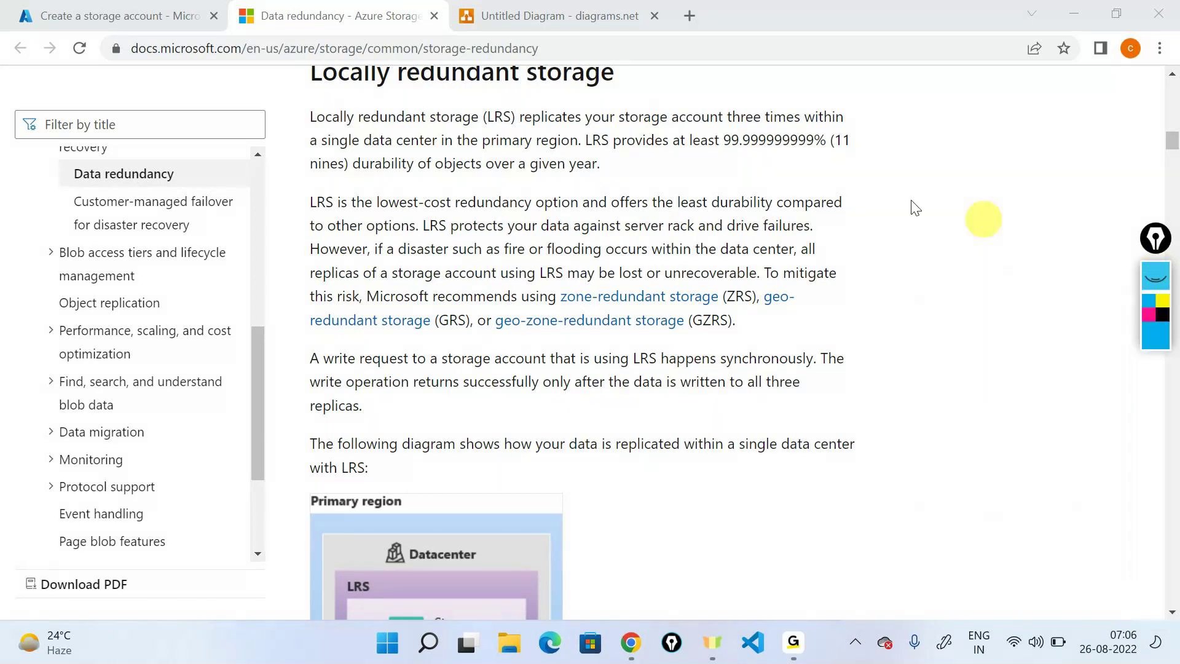
Return to the storage account form and enable read access to data in the event of regional unavailability.
click(55, 11)
scroll(308, 397, down, 1)
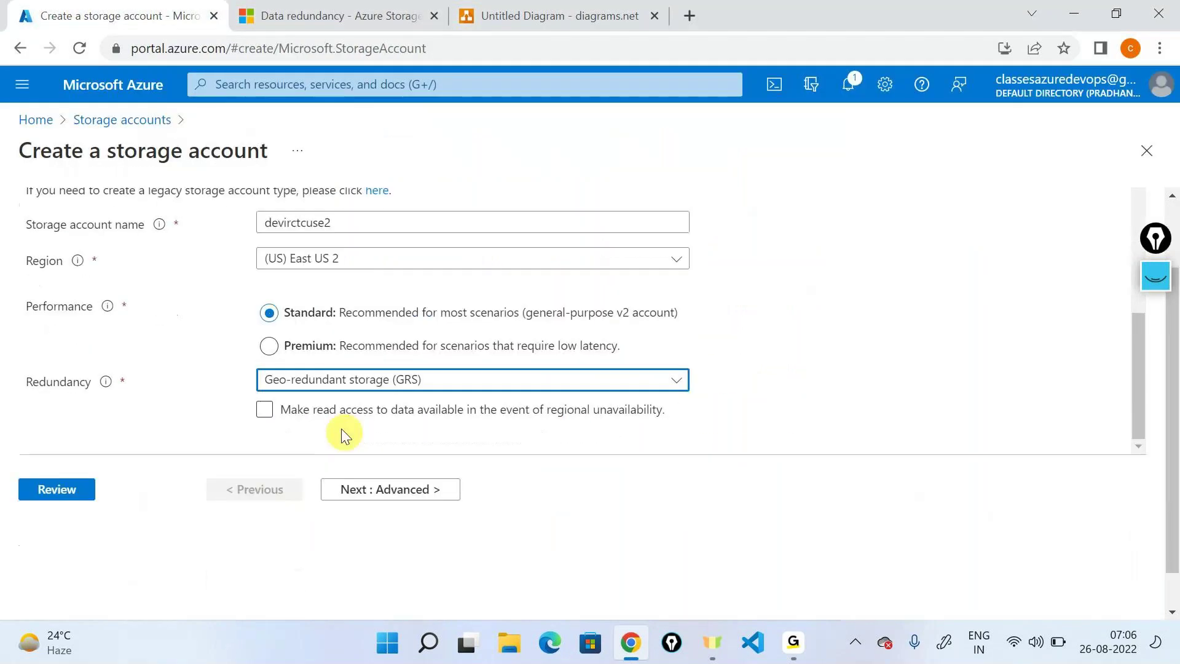
click(298, 423)
click(313, 423)
click(364, 417)
click(352, 398)
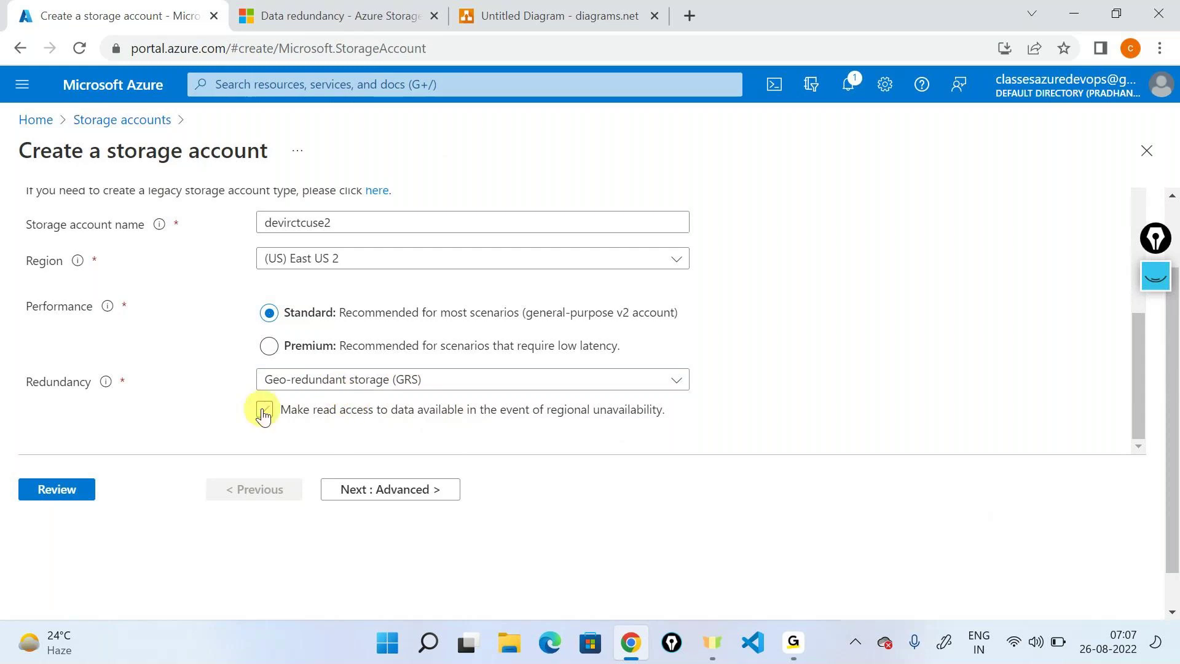
click(264, 412)
Switch the redundancy to locally-redundant storage (LRS), to zone-redundant storage (ZRS) and back to geo-redundant storage (GRS).
click(352, 379)
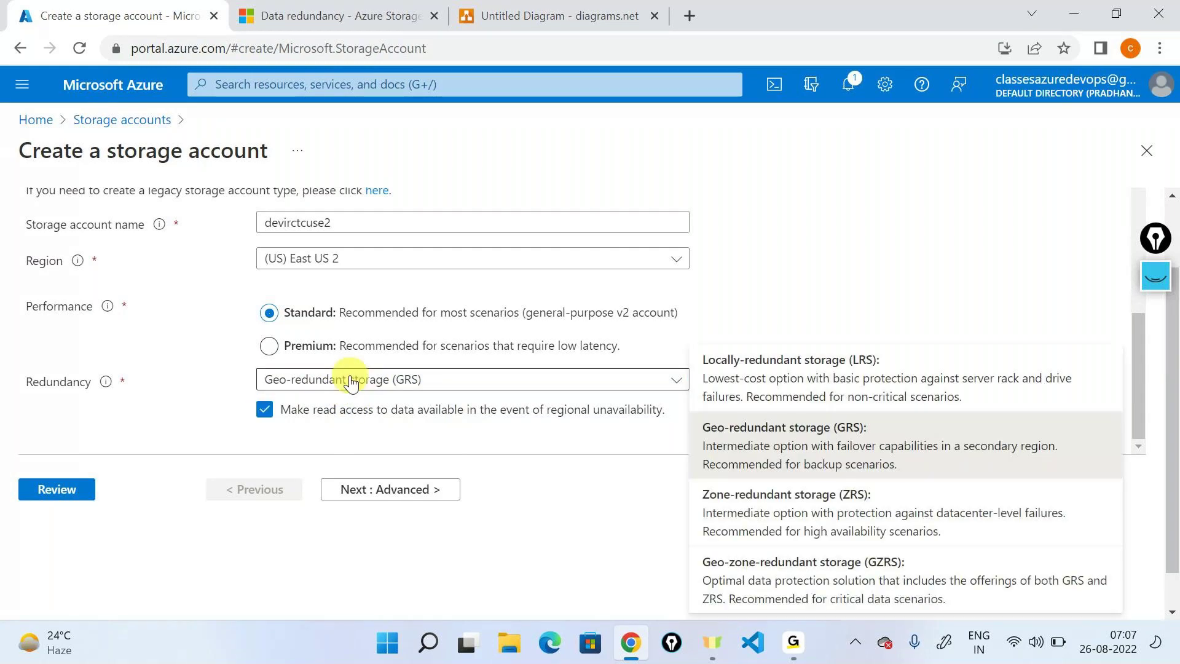
click(745, 386)
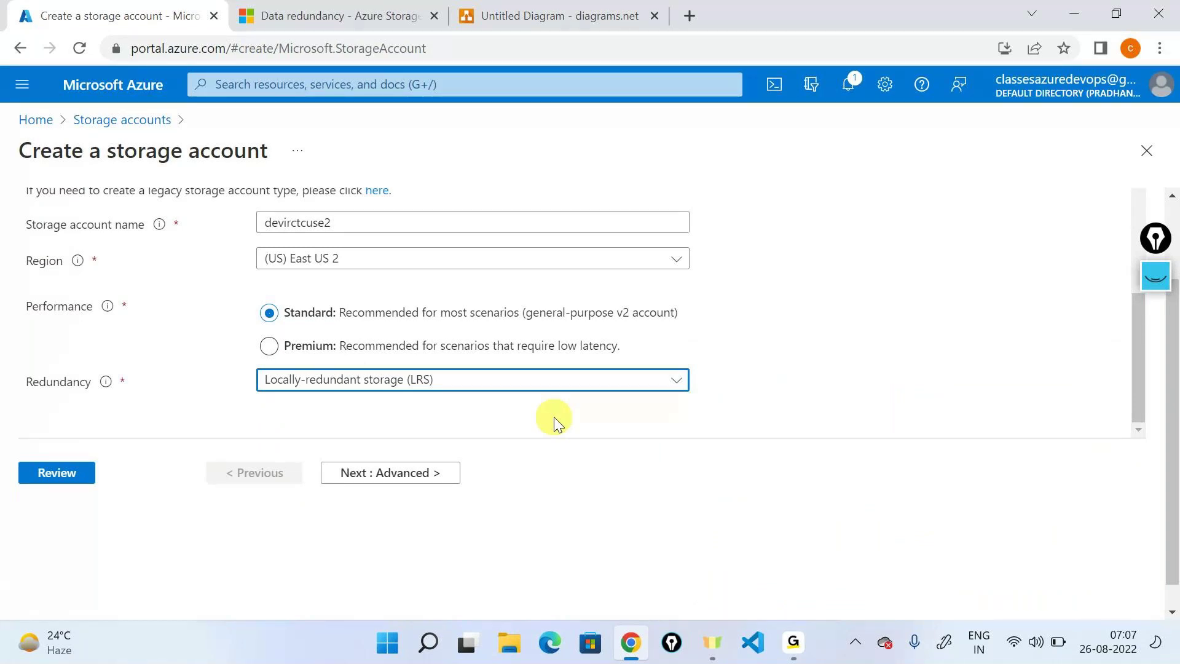
click(556, 380)
click(745, 492)
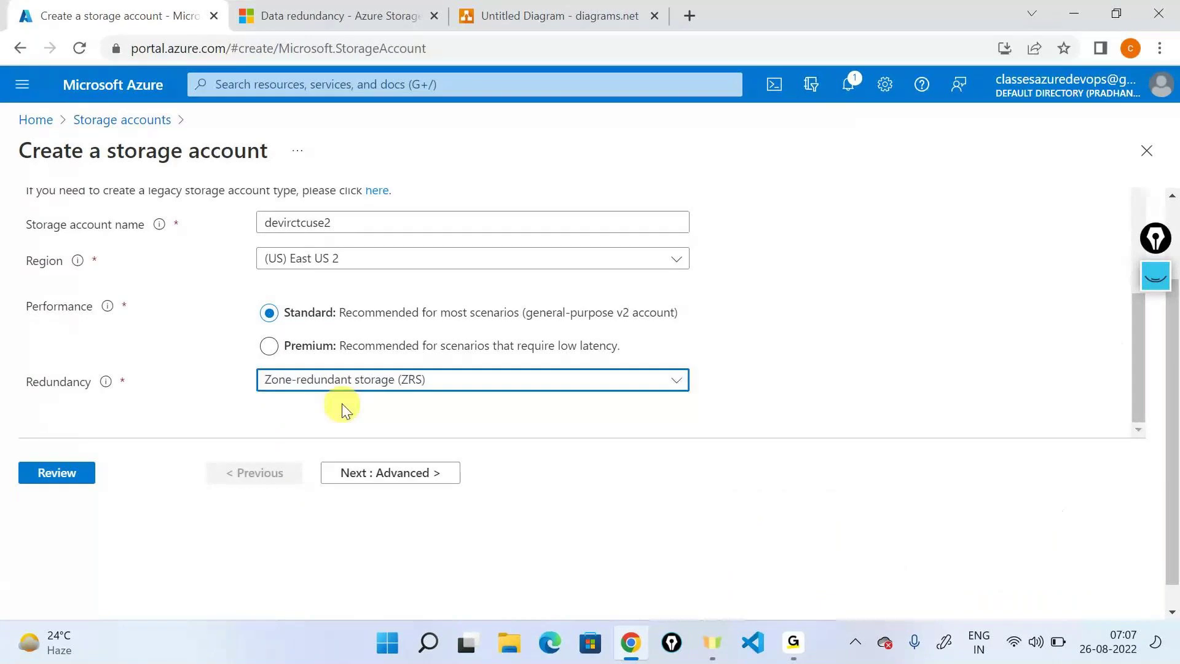
click(342, 391)
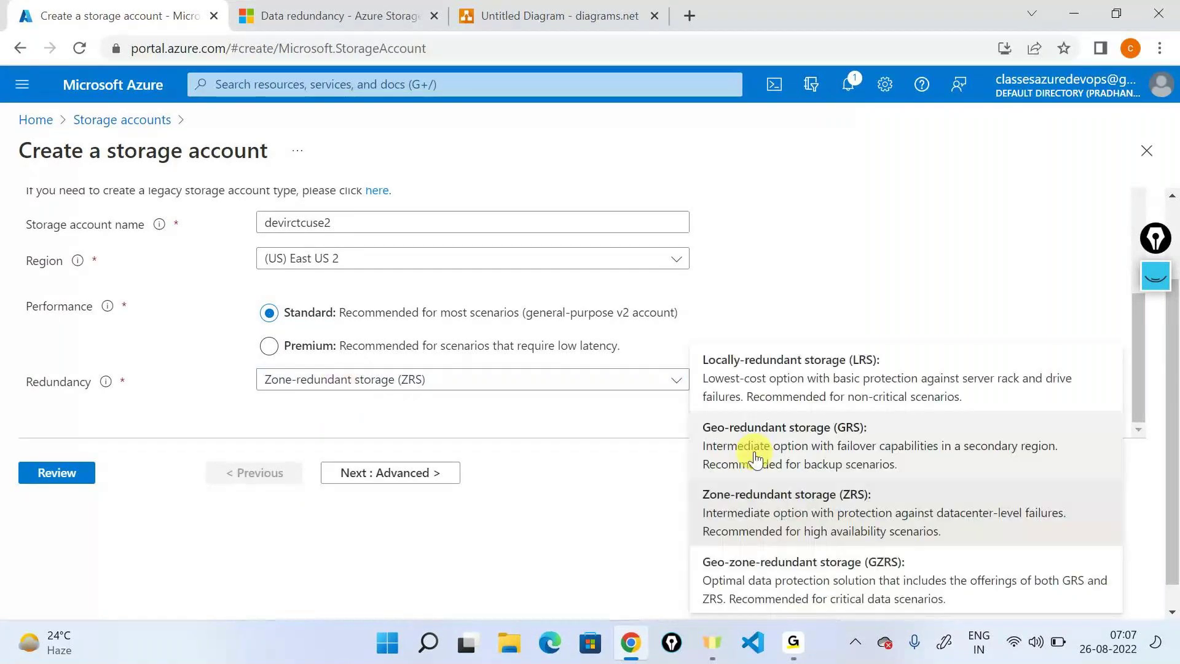
click(755, 460)
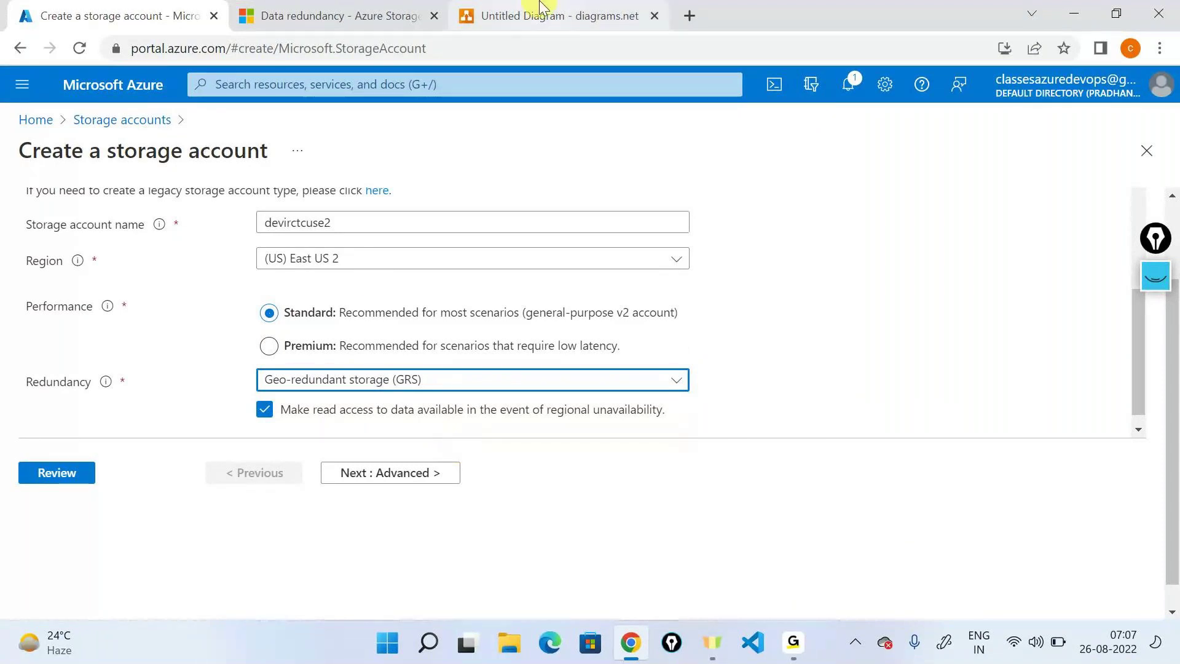
Switch to diagrams.net, place a storage account icon near the page's upper middle and add the text "GRS" above it.
click(541, 9)
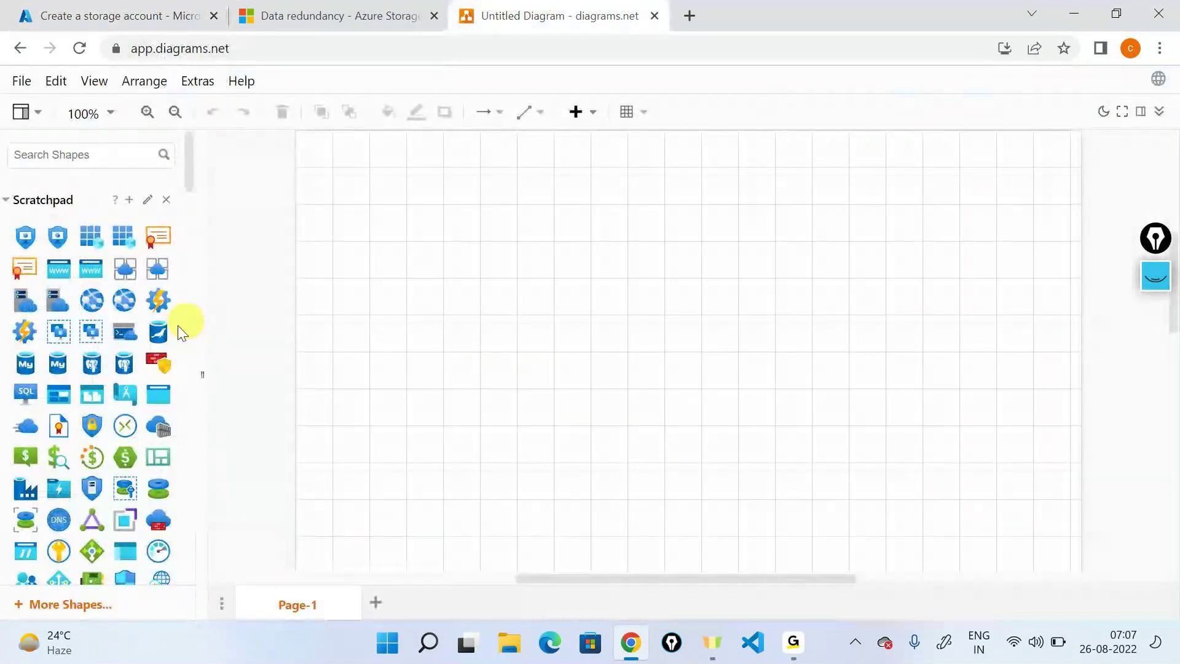
scroll(80, 364, down, 10)
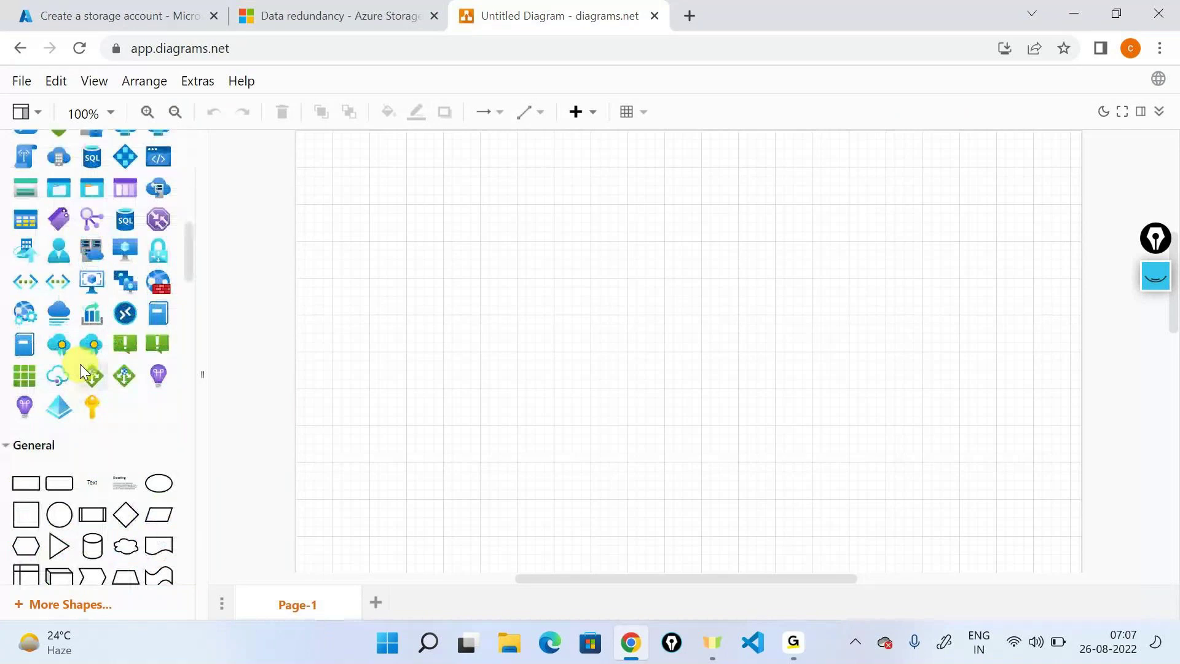
drag(25, 187, 654, 218)
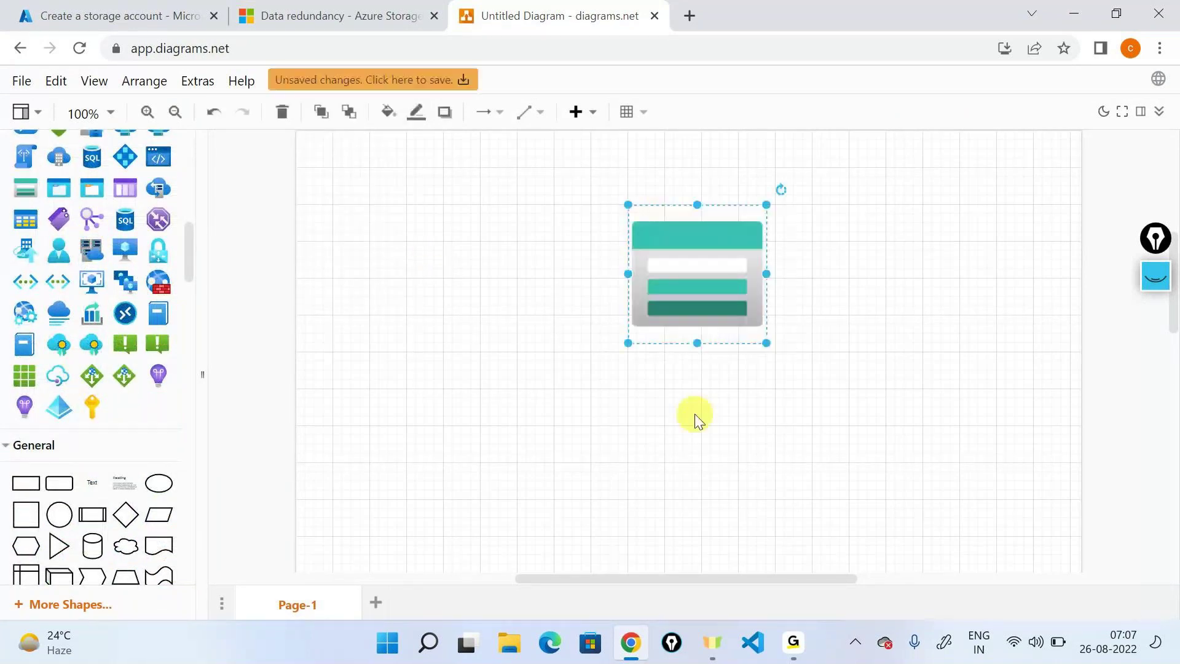
mouse_move(85, 495)
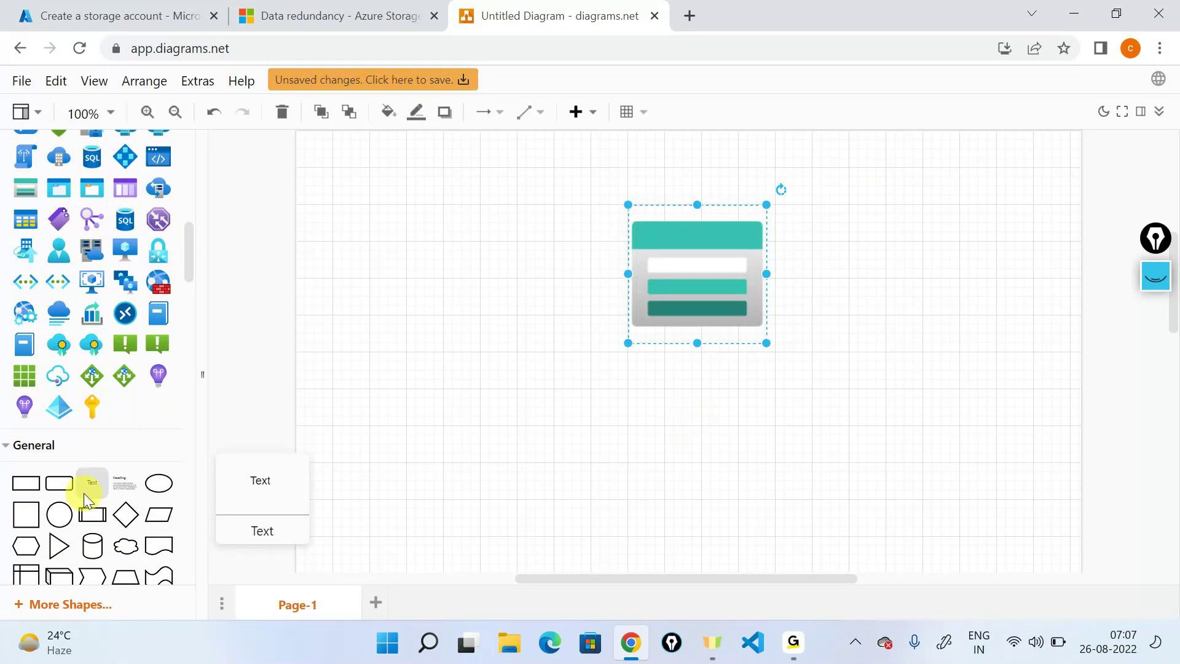
drag(83, 492, 680, 161)
text(GRS)
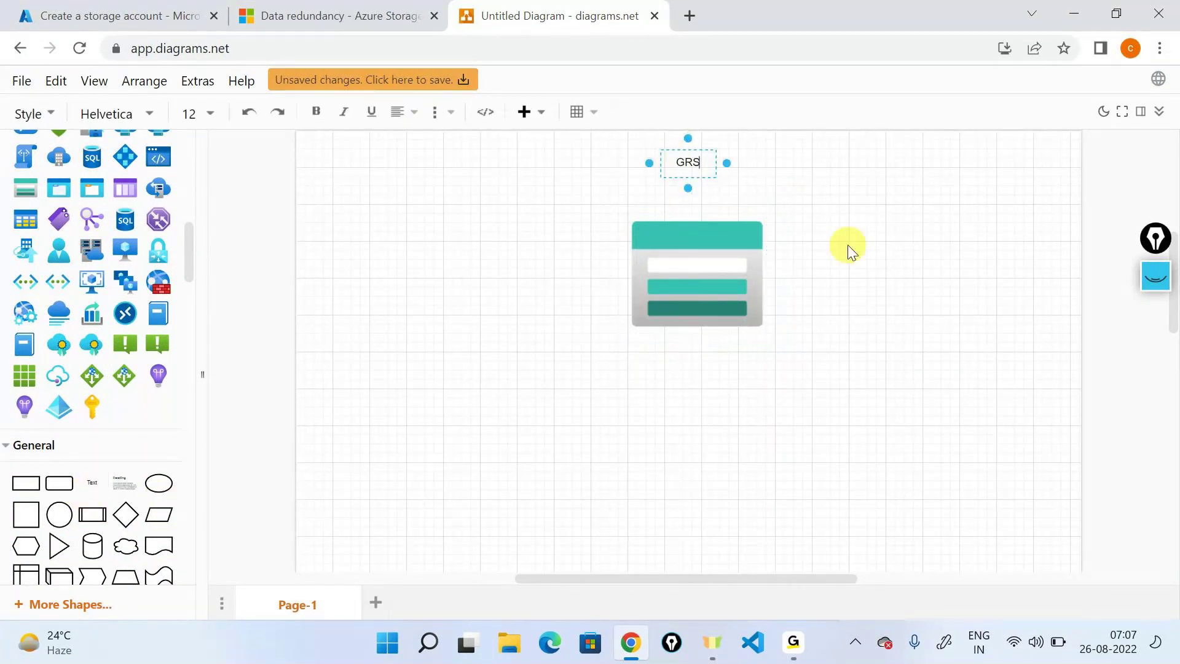
click(847, 244)
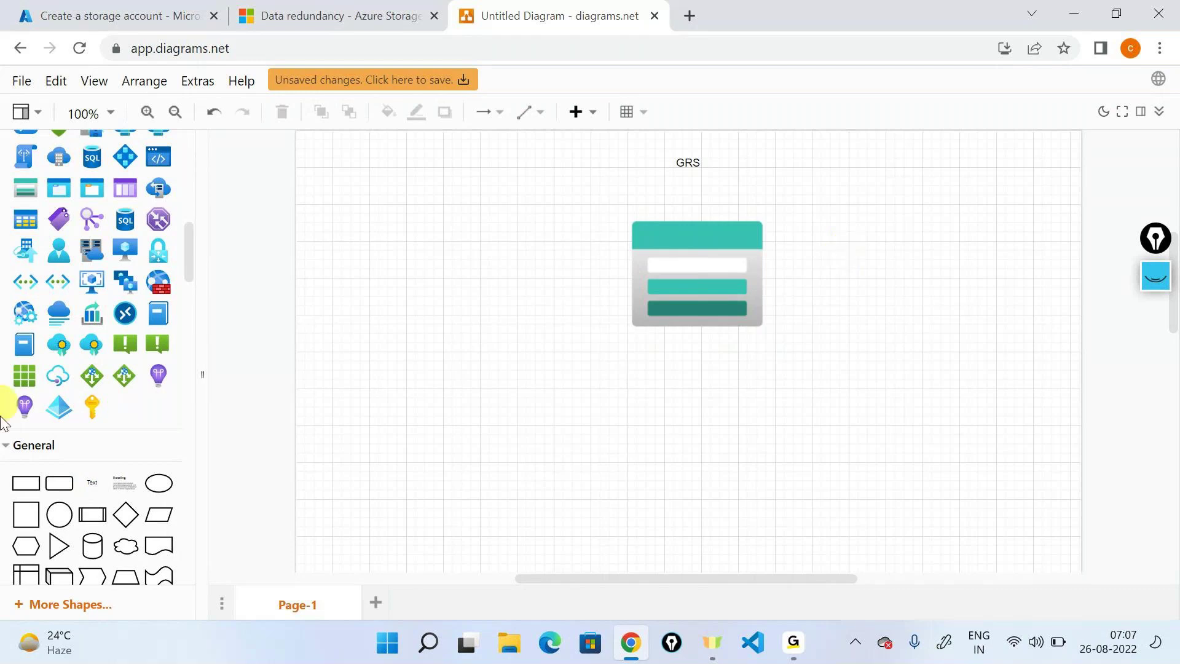
Add a large rectangle below and left of the storage account icon and label it "Primary".
drag(158, 483, 693, 564)
drag(94, 477, 496, 371)
double_click(529, 386)
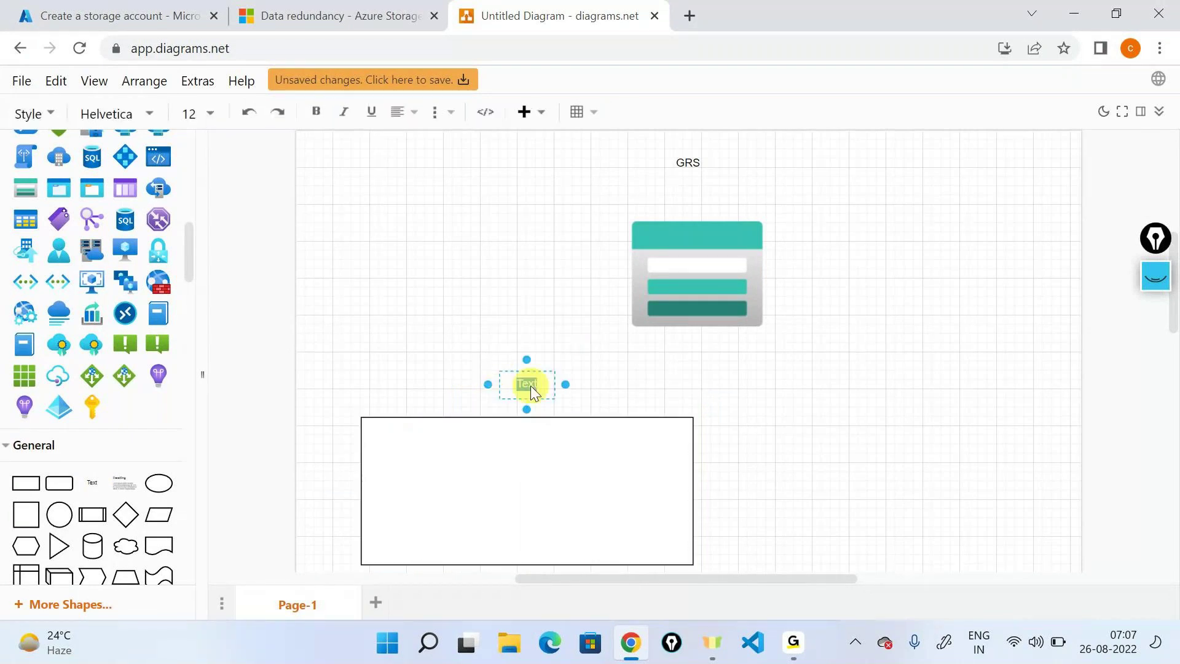
text(Prima)
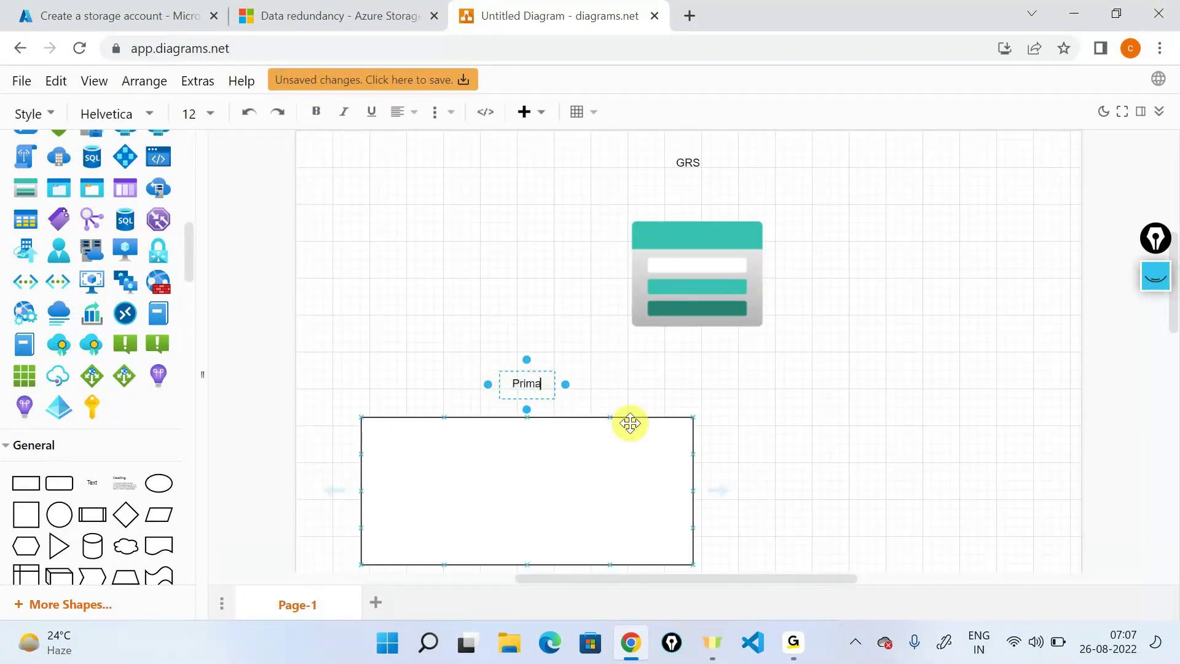
text(ry)
Duplicate the Primary rectangle to its right and label the copy "Secondry".
click(612, 492)
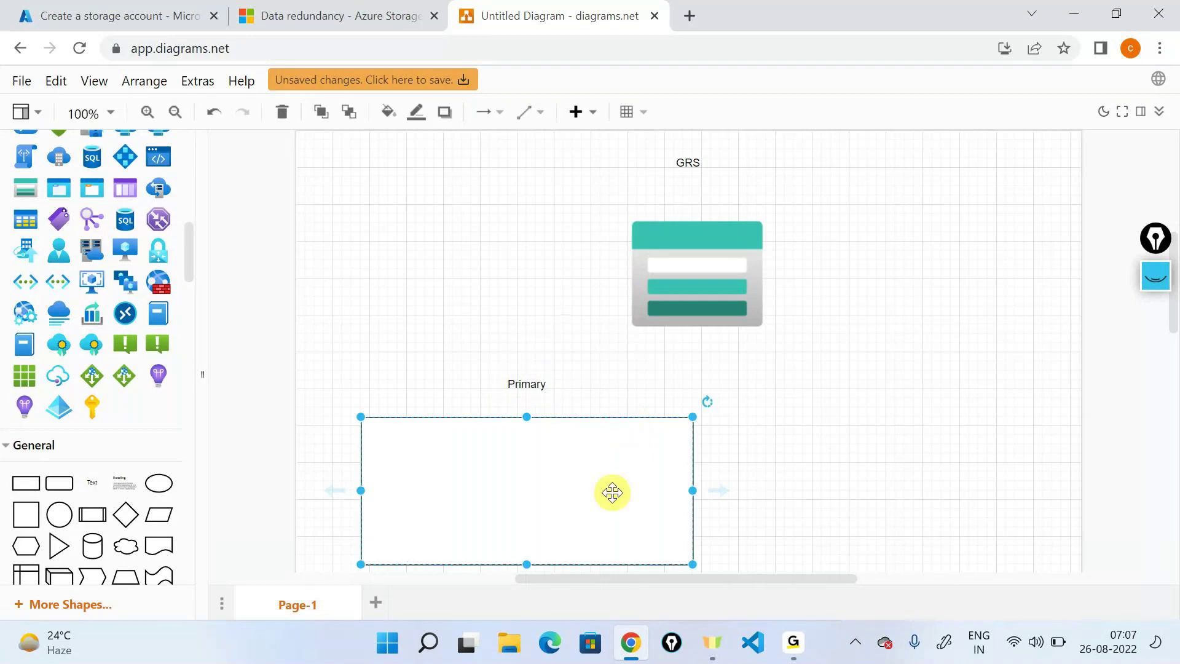
drag(612, 492, 1063, 508)
drag(97, 482, 979, 363)
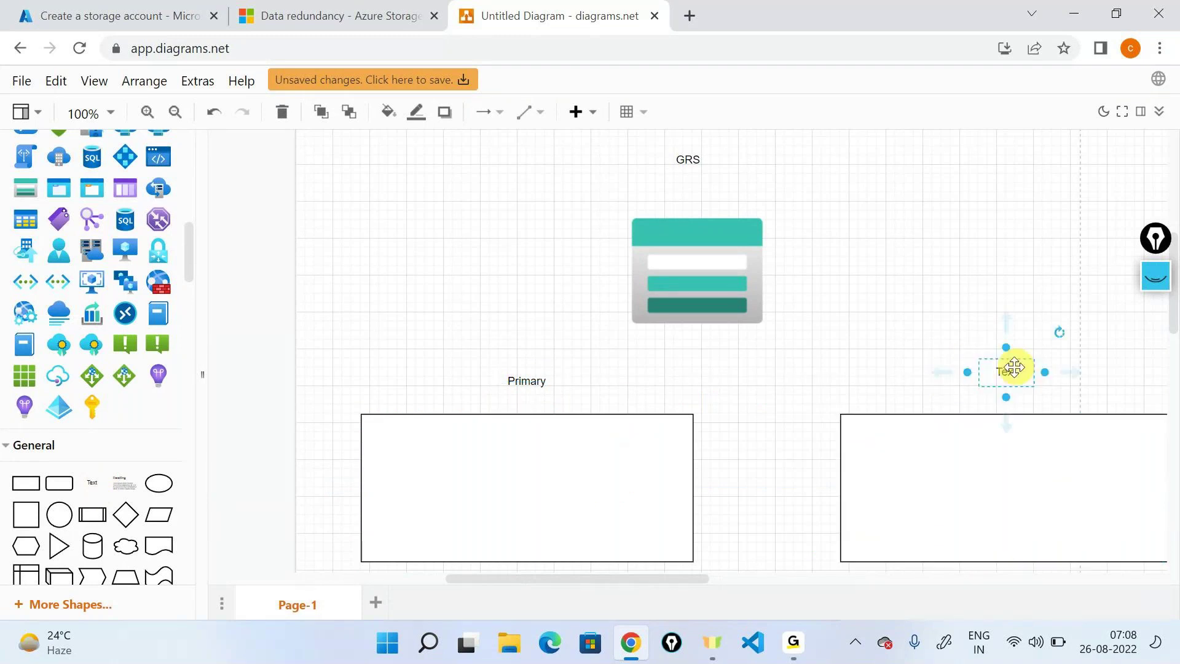
double_click(1008, 372)
text(Secondry)
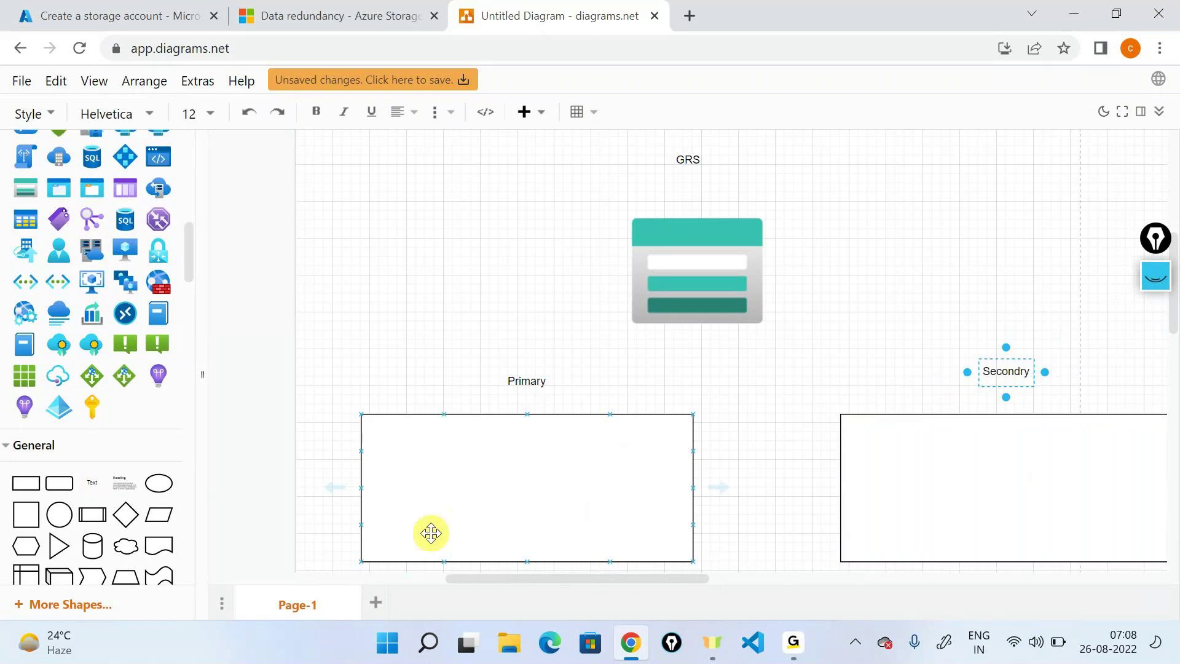
Search the shapes for "file" and place the folded-corner note shape inside the Primary rectangle.
scroll(138, 362, up, 10)
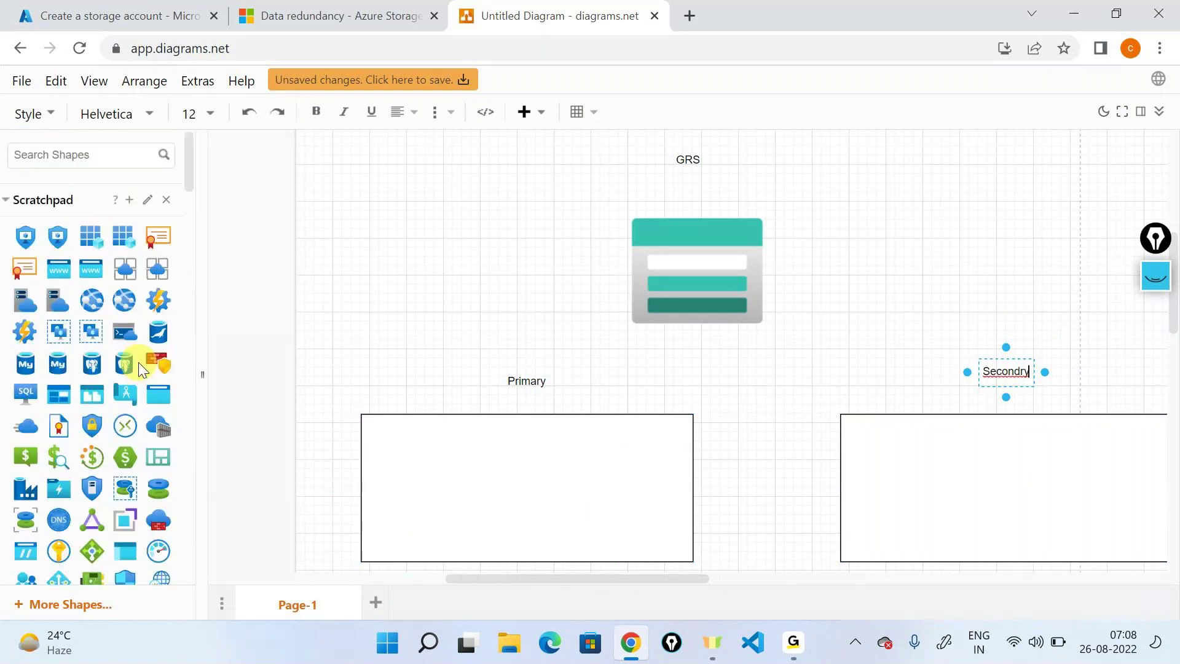
click(95, 153)
text(files)
key(BackSpace)
key(Return)
drag(24, 191, 463, 449)
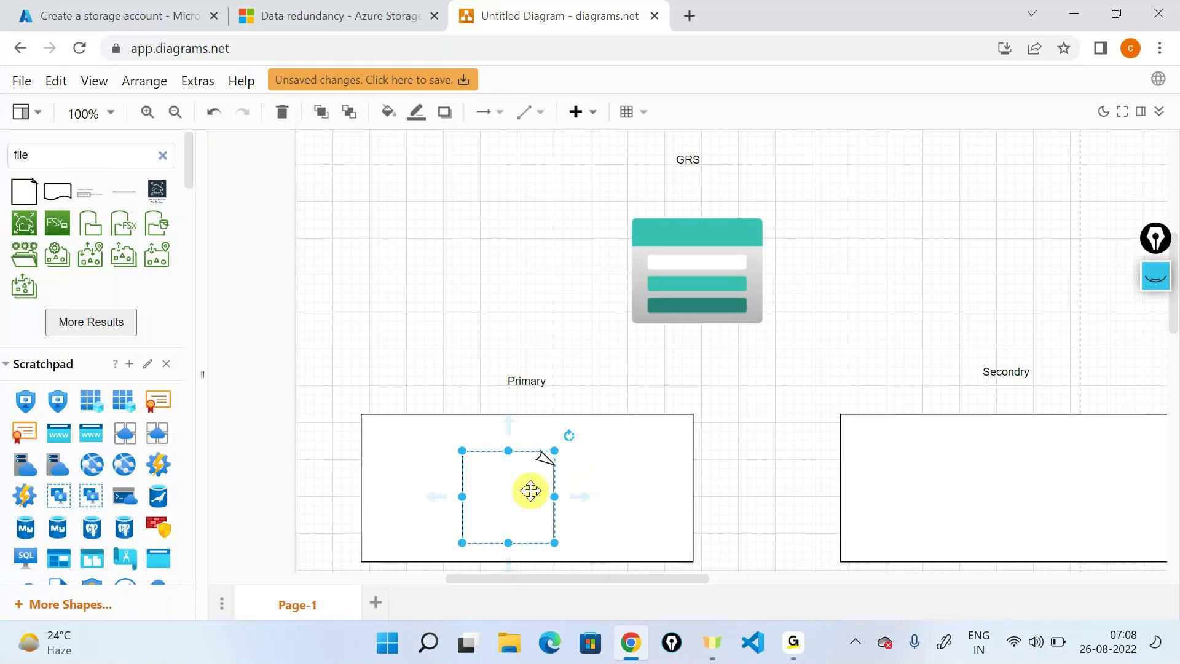
Duplicate the note shape into the Secondry rectangle.
key(shift+Right)
key(shift+Down)
drag(531, 492, 1042, 493)
click(813, 256)
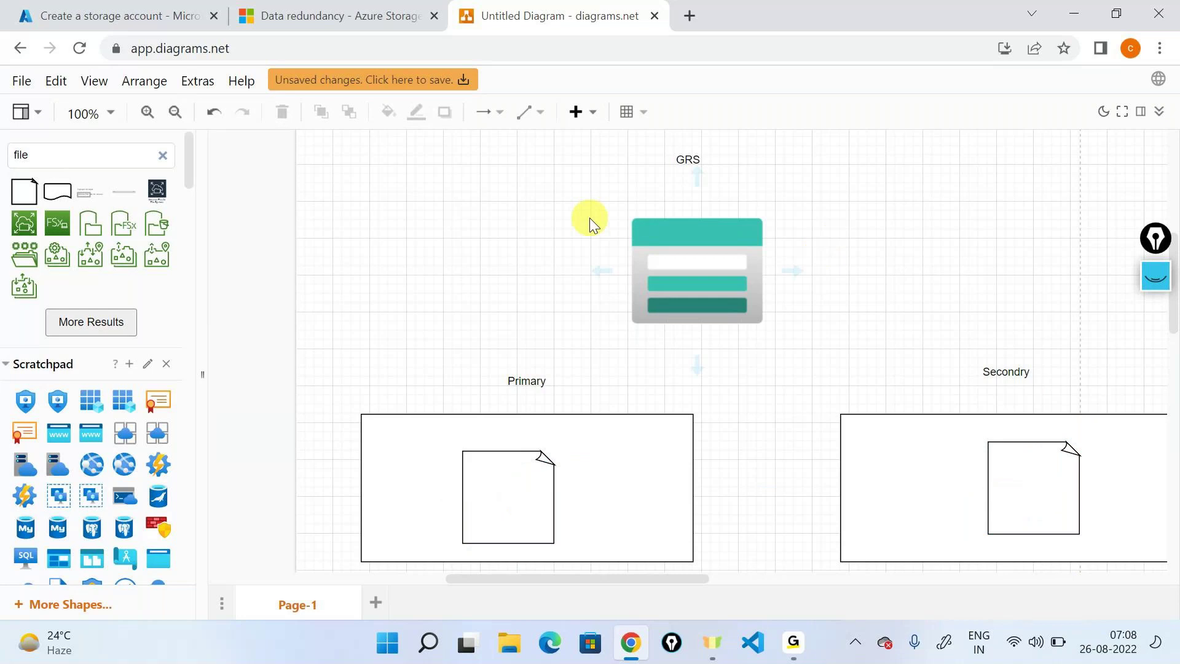
Sketch a user figure with the pen, write "India" beside it and draw an arrow to the storage account icon.
click(1155, 277)
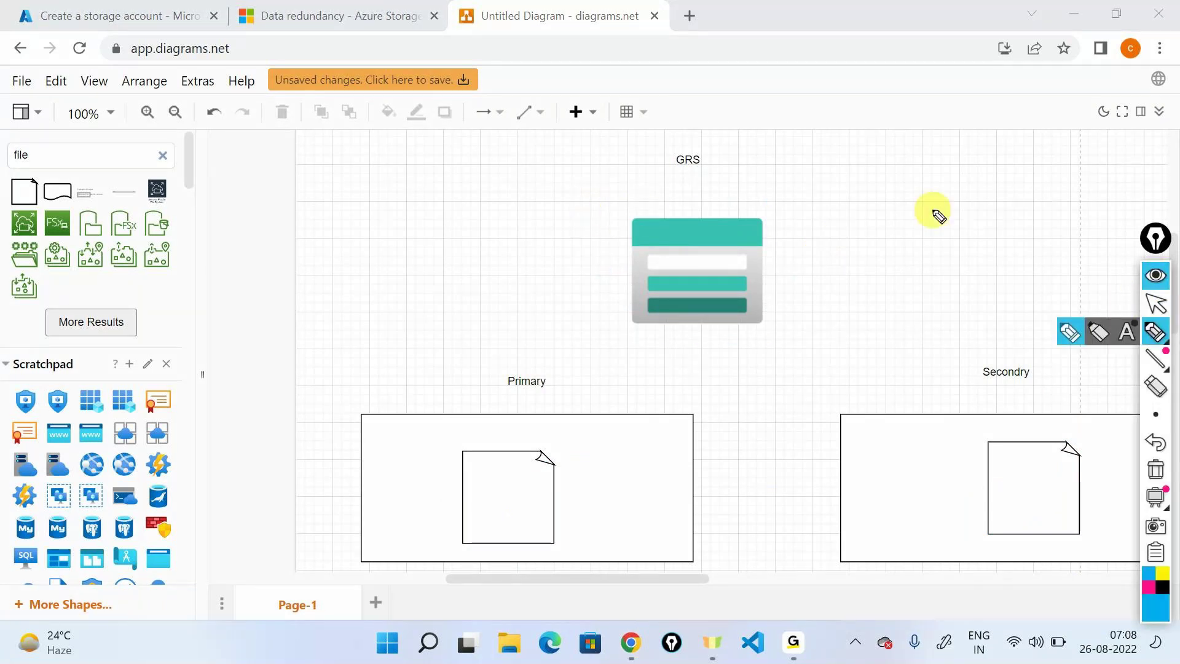
drag(363, 185, 375, 244)
drag(447, 205, 447, 226)
mouse_move(449, 223)
mouse_down()
mouse_move(499, 201)
mouse_move(664, 209)
mouse_up()
drag(655, 206, 678, 199)
Draw a pen arrow from the storage account icon to Primary and write "Endpoint" beside it.
drag(709, 330, 541, 371)
drag(529, 361, 550, 359)
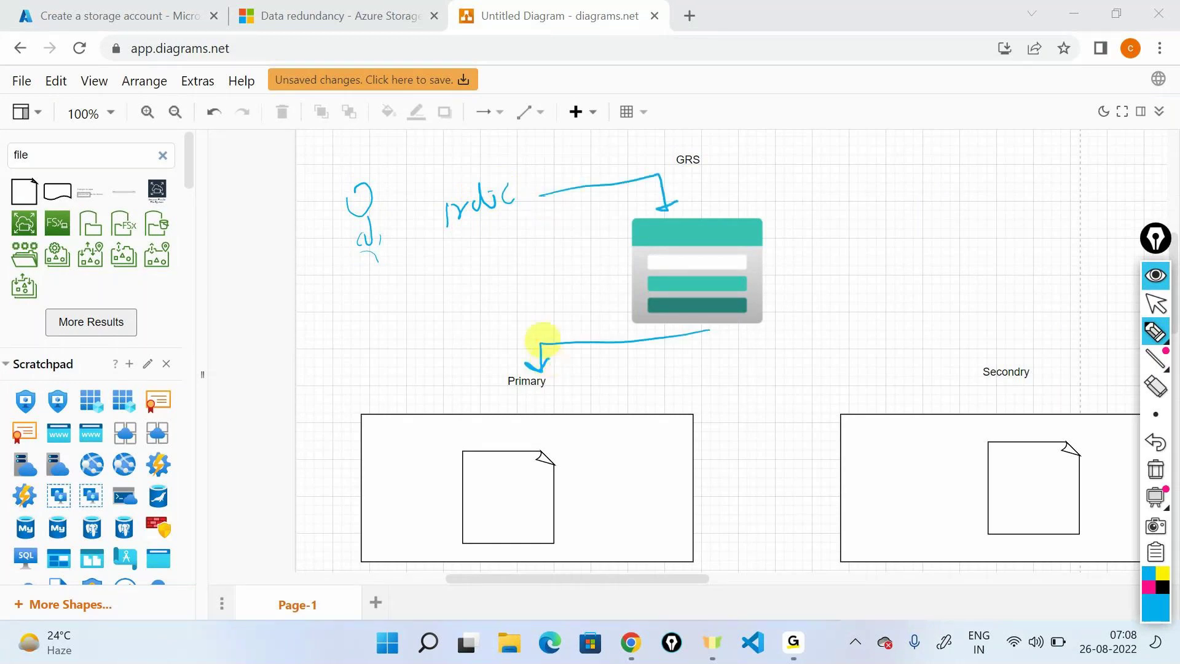
mouse_move(577, 367)
mouse_down()
mouse_move(622, 390)
mouse_move(689, 362)
mouse_up()
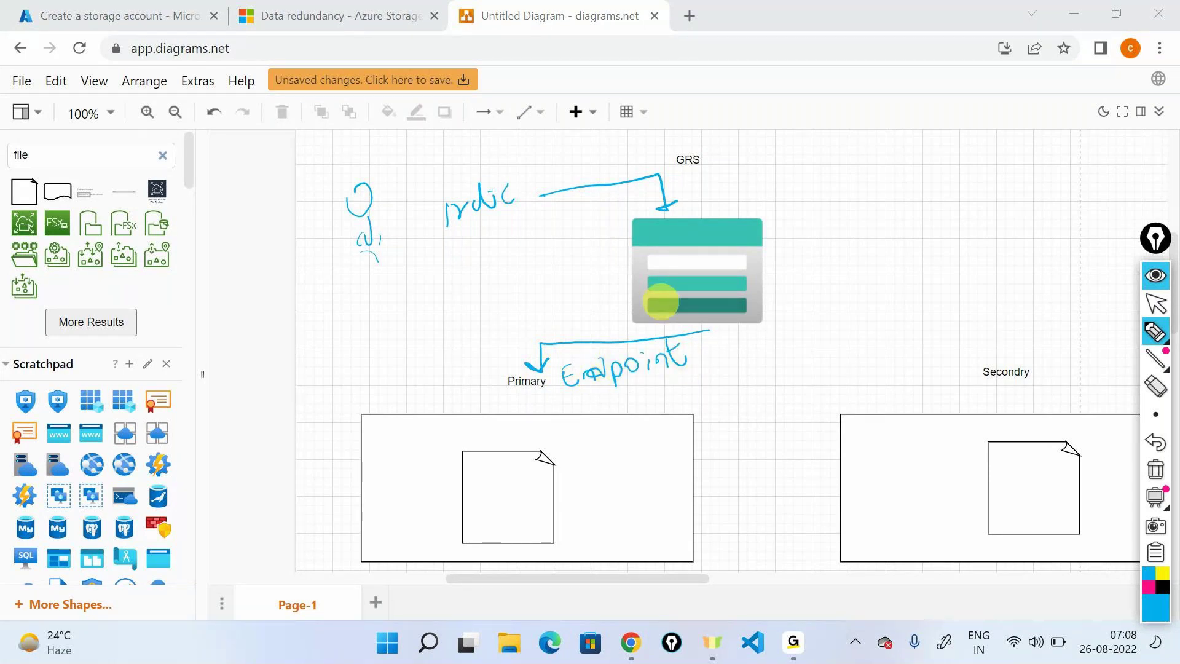
Draw return arrows with the pen from the Primary note to the storage account icon and from the icon back to the user.
mouse_move(530, 421)
mouse_down()
mouse_move(543, 440)
mouse_move(706, 382)
mouse_move(710, 332)
mouse_up()
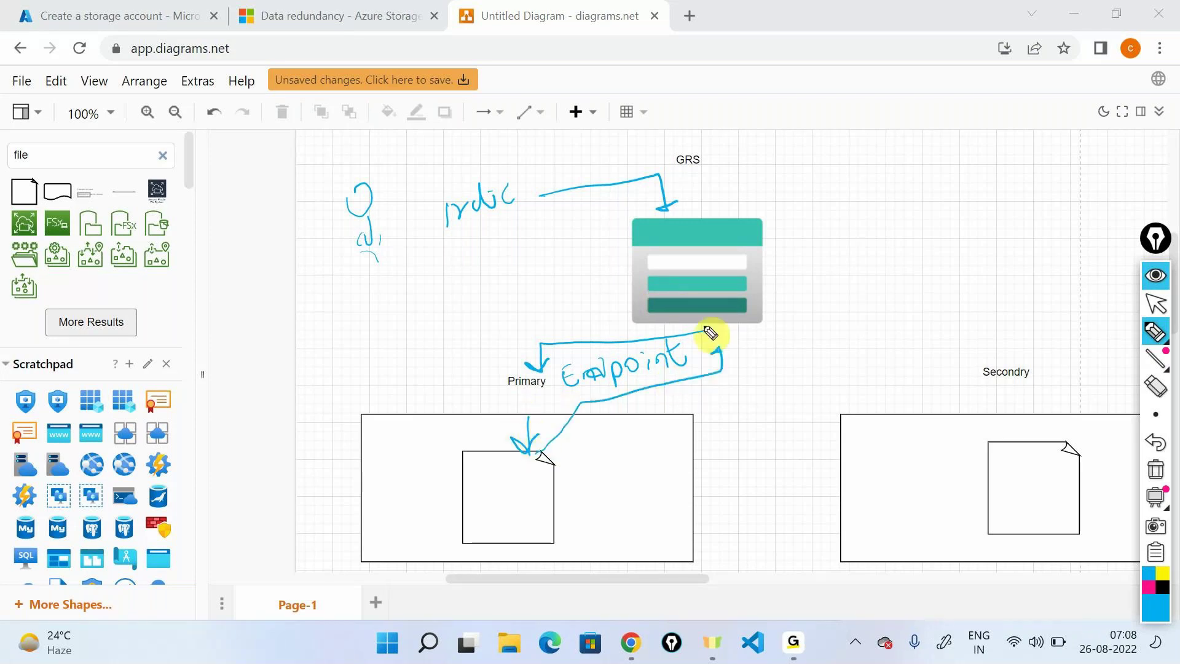
mouse_move(738, 216)
mouse_down()
mouse_move(565, 163)
mouse_move(486, 174)
mouse_up()
drag(428, 172, 414, 207)
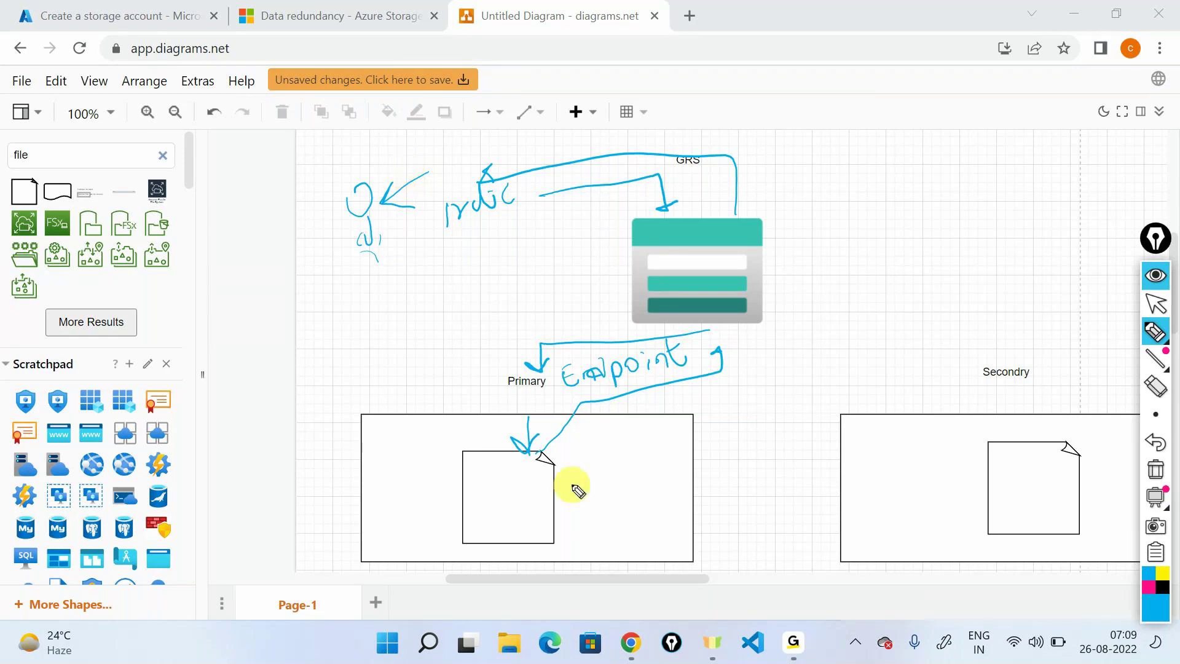
Draw a two-headed pen arrow between the Primary rectangle and the storage account icon, plus another arrow pointing at the icon.
mouse_move(577, 493)
mouse_down()
mouse_move(761, 329)
mouse_move(725, 335)
mouse_up()
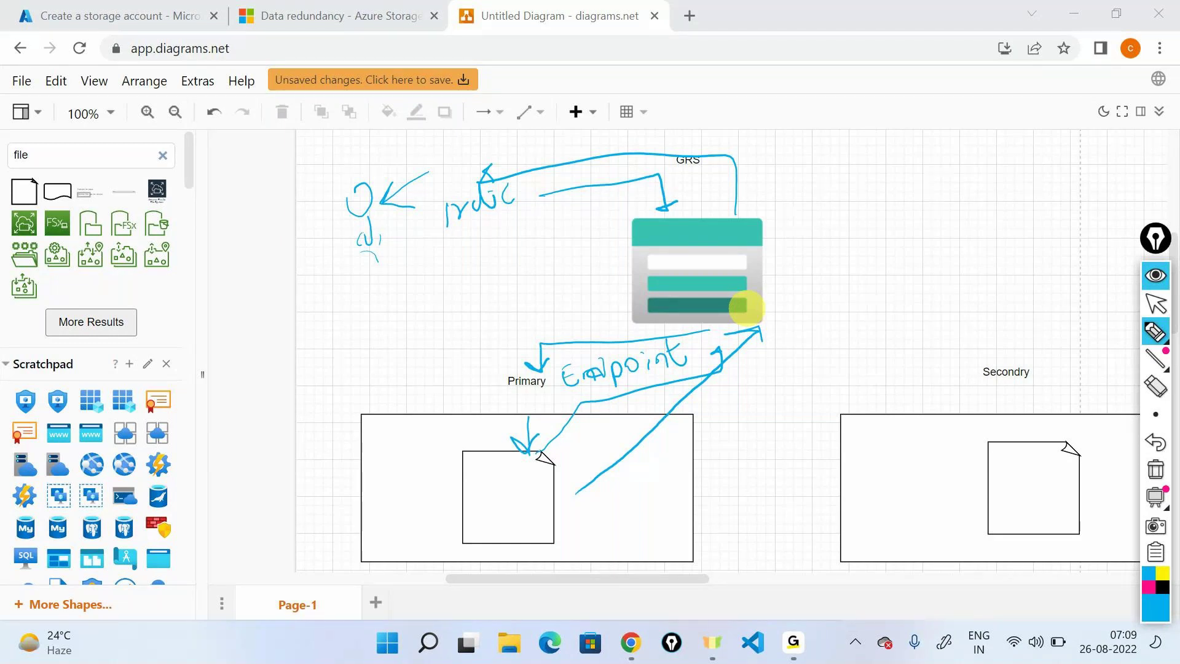
drag(587, 473, 595, 497)
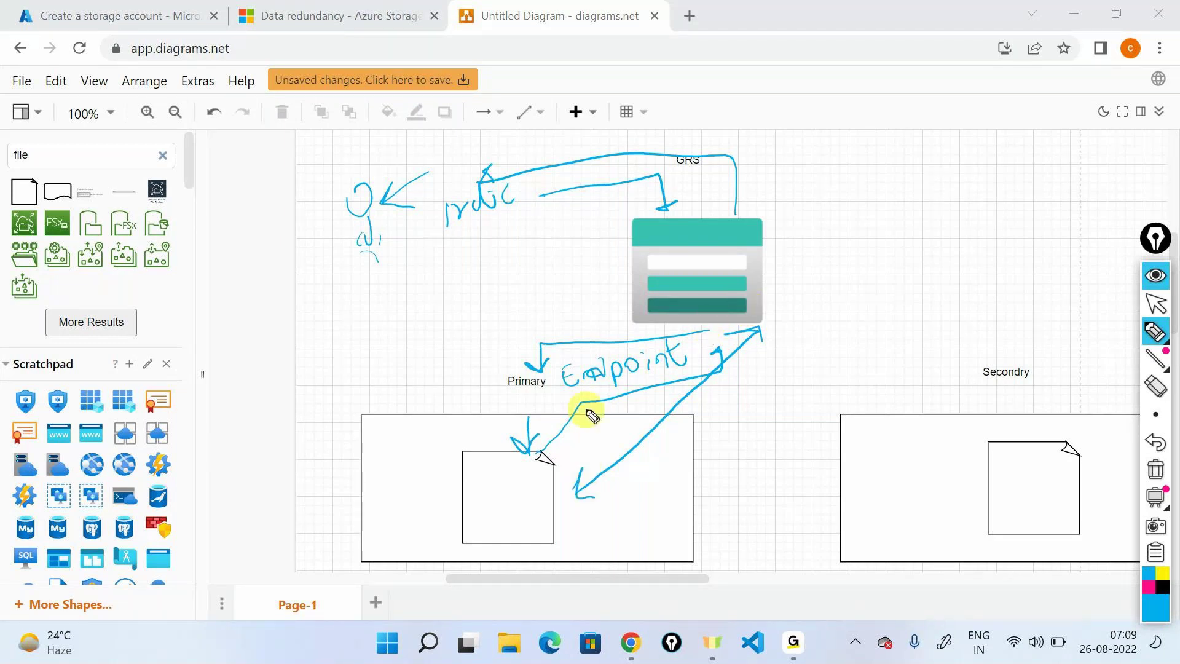
mouse_move(861, 215)
mouse_down()
mouse_move(780, 249)
mouse_move(806, 252)
mouse_up()
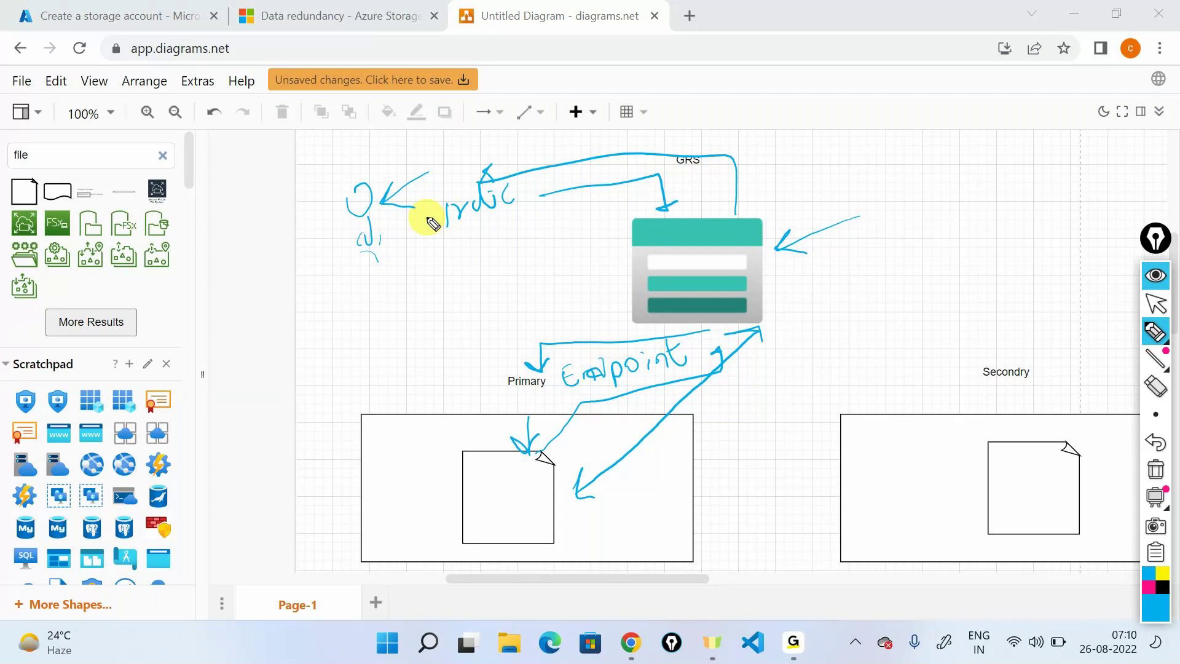
Circle the Primary label with the pen and write "EU2" beside it.
drag(553, 369, 541, 407)
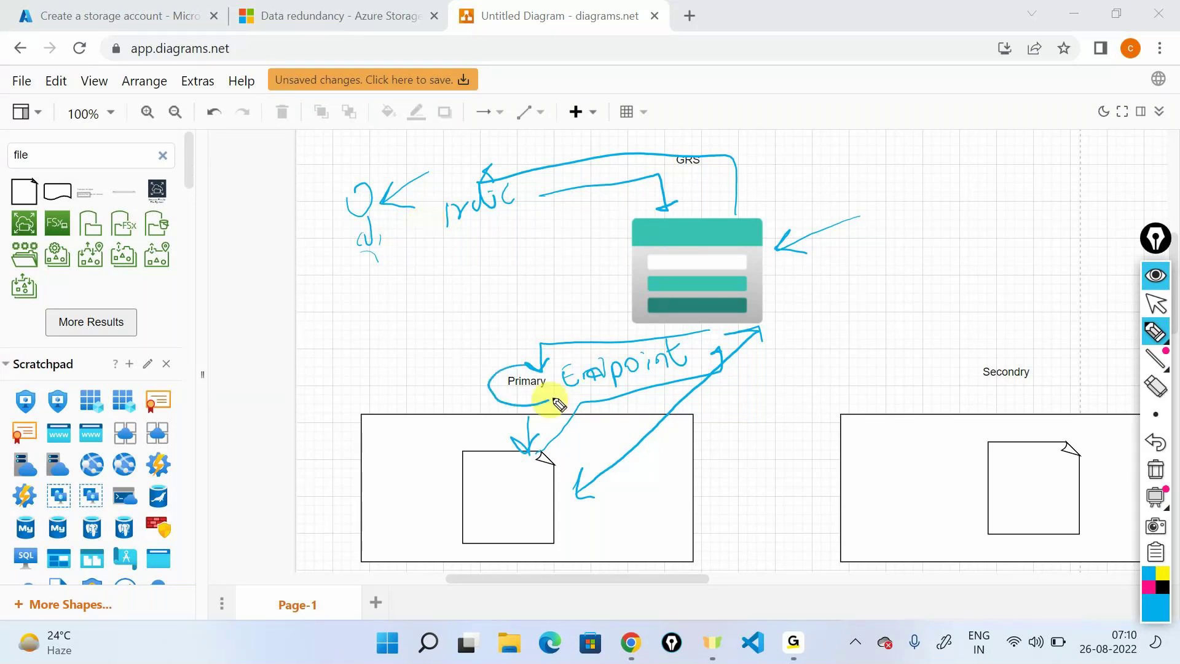
mouse_move(399, 372)
mouse_down()
mouse_move(405, 392)
mouse_move(462, 353)
mouse_up()
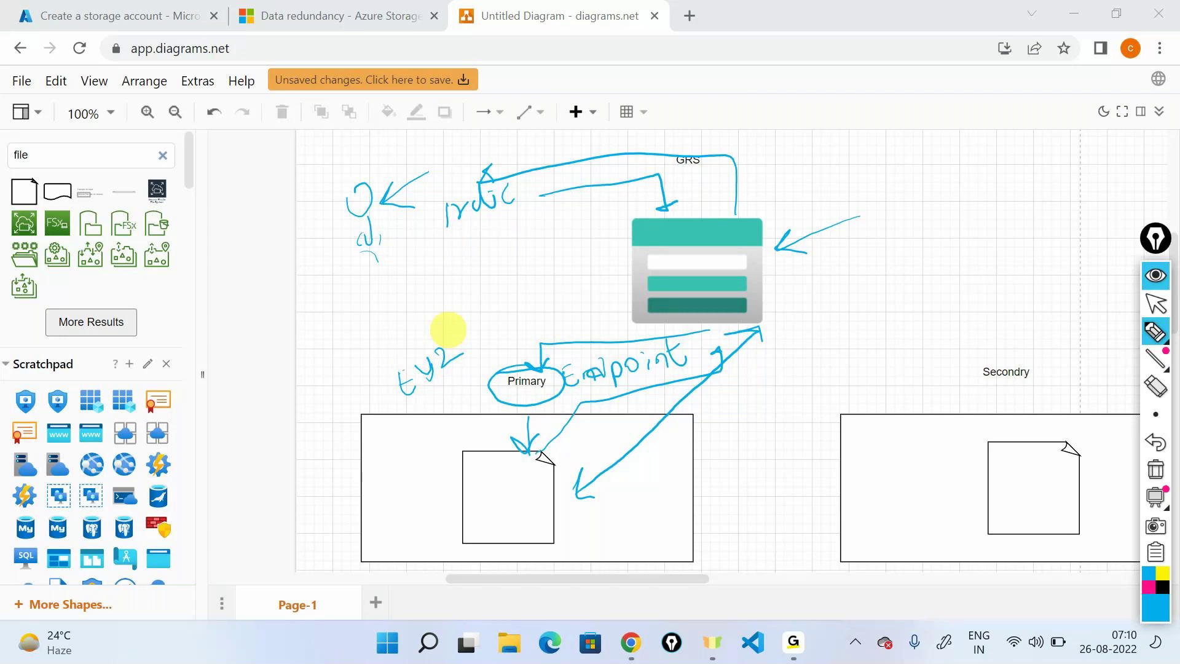
Cross out the whole Primary rectangle with the pen and clear all pen annotations.
drag(349, 569, 656, 410)
mouse_move(320, 392)
mouse_down()
mouse_move(639, 525)
mouse_move(688, 556)
mouse_up()
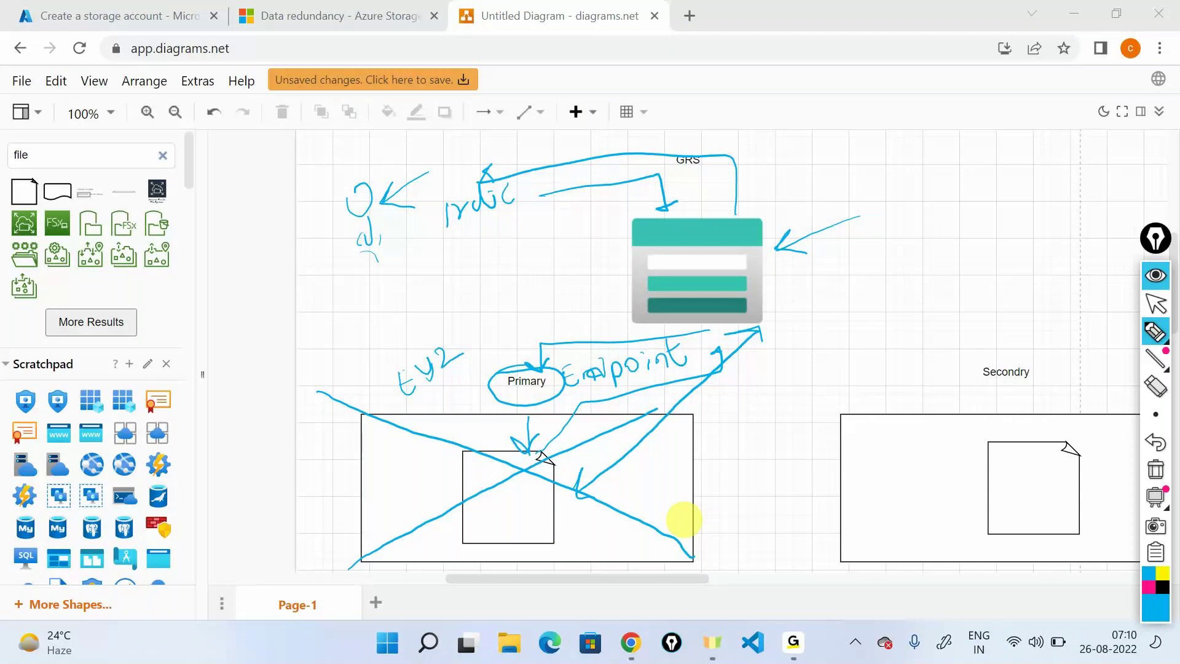
click(1156, 471)
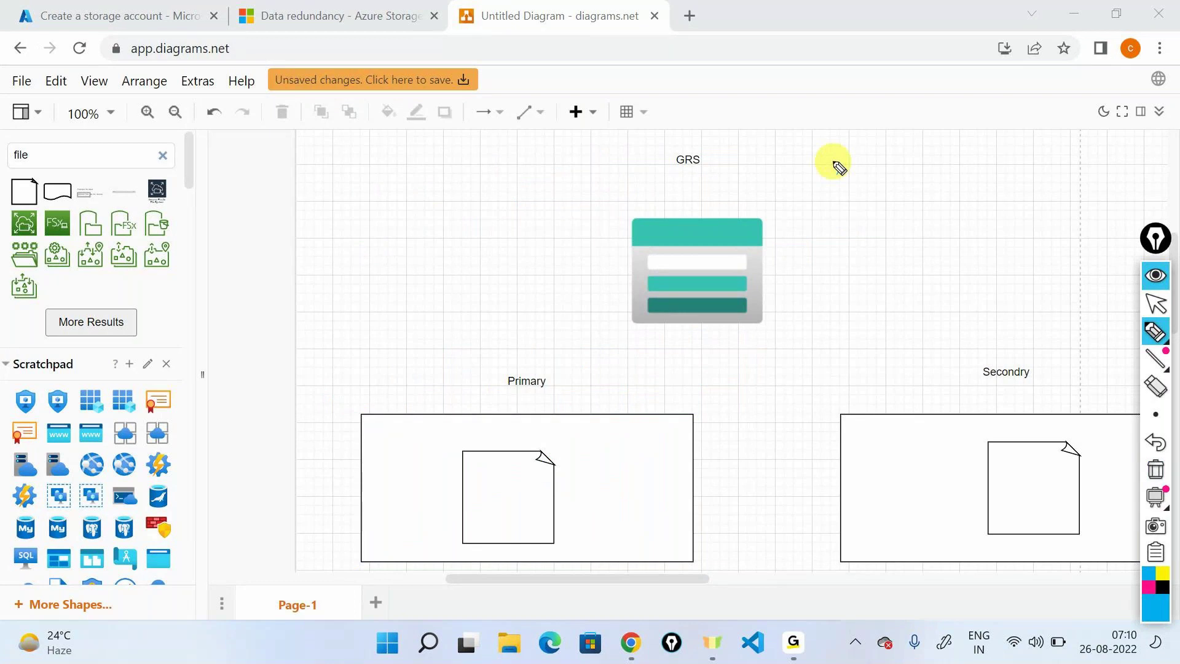
Write "failover" above the diagram and sketch a user labelled "India" with an arrow to the storage account icon.
mouse_move(838, 159)
mouse_down()
mouse_move(827, 216)
mouse_move(882, 178)
mouse_move(953, 177)
mouse_up()
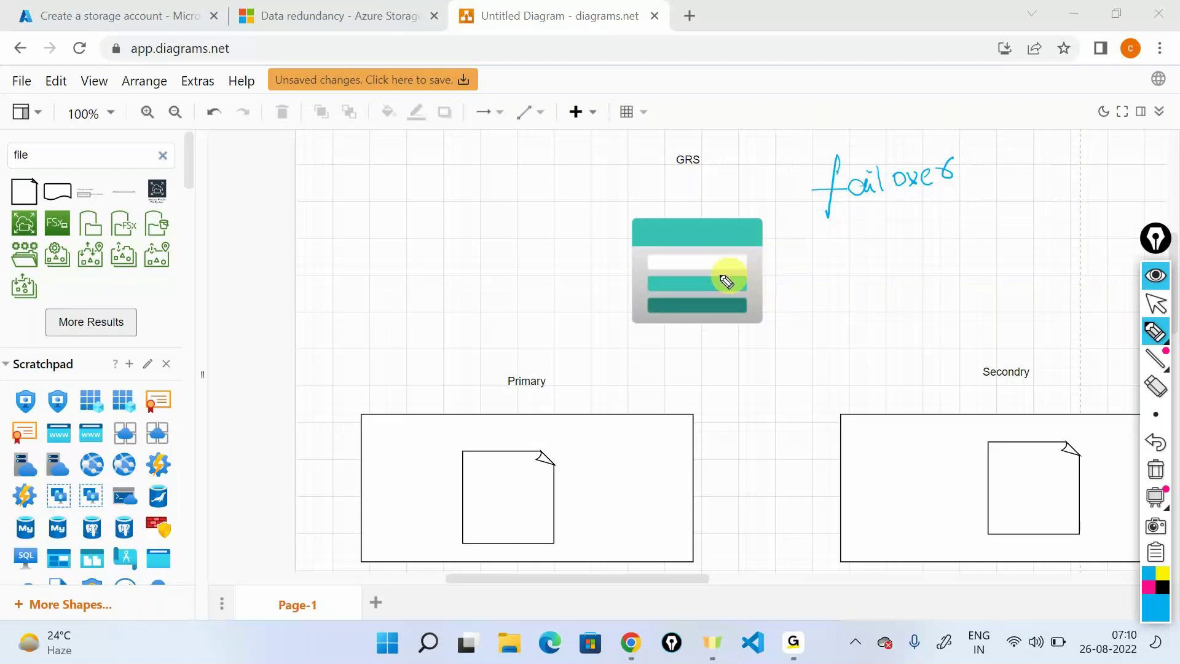
mouse_move(413, 204)
mouse_down()
mouse_move(433, 266)
mouse_move(513, 223)
mouse_move(533, 195)
mouse_move(552, 205)
mouse_up()
click(473, 212)
drag(564, 200, 557, 215)
drag(579, 194, 670, 210)
drag(660, 198, 679, 199)
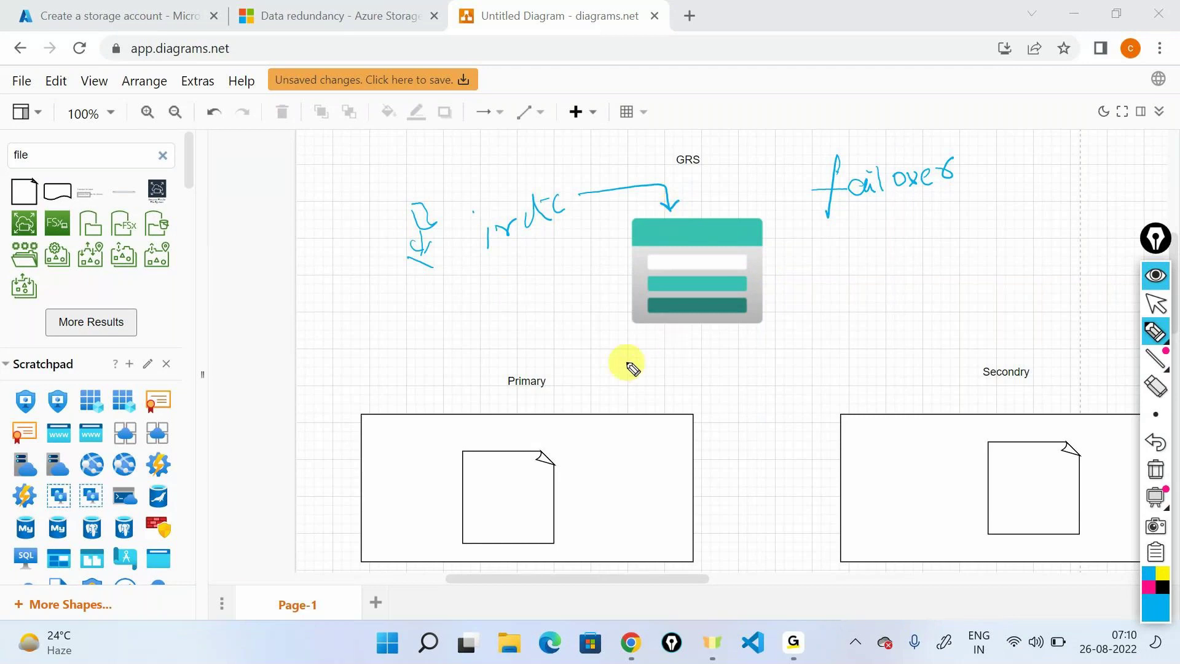
Draw pen arrows both ways between the storage account icon and Secondry, and a circled "RA" with an arrow to Secondry.
mouse_move(774, 264)
mouse_down()
mouse_move(832, 265)
mouse_move(1011, 344)
mouse_up()
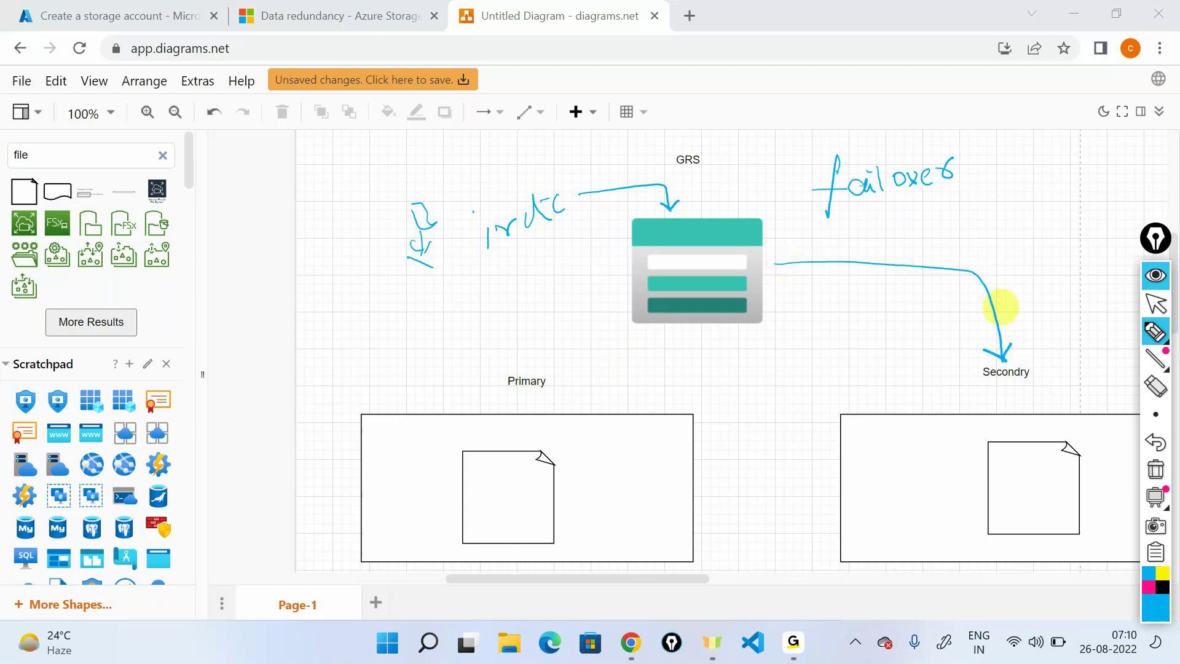
mouse_move(942, 392)
mouse_down()
mouse_move(919, 300)
mouse_move(769, 294)
mouse_move(789, 302)
mouse_up()
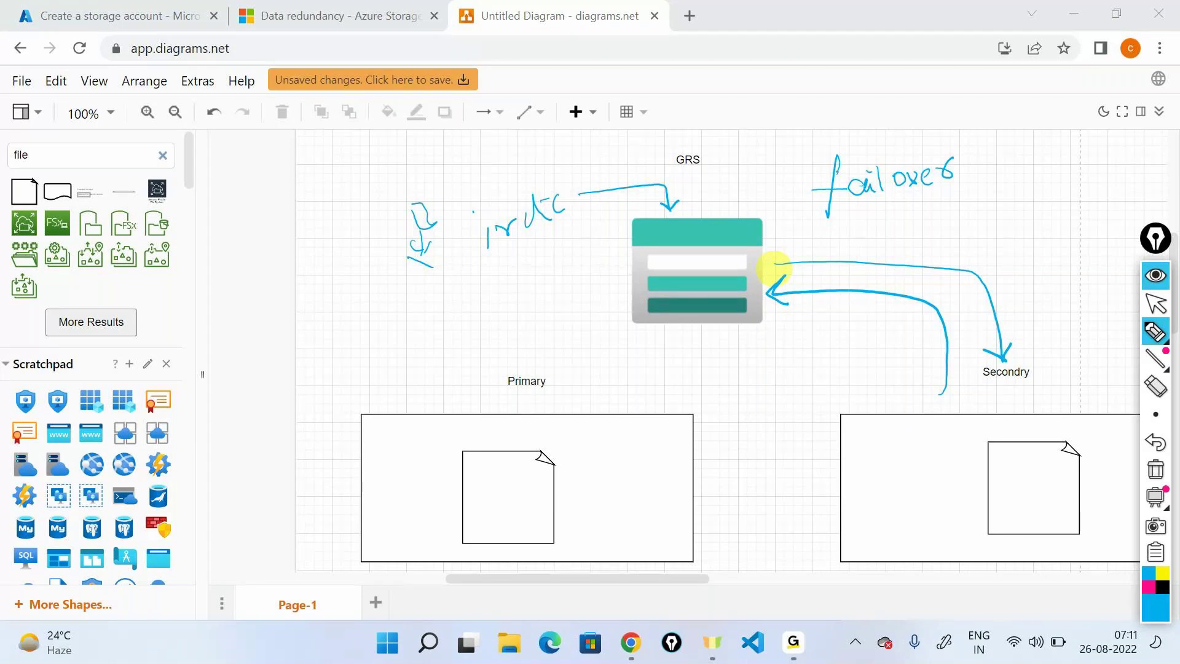
mouse_move(983, 194)
mouse_down()
mouse_move(1011, 222)
mouse_move(1026, 194)
mouse_move(1036, 215)
mouse_up()
drag(1038, 187, 1058, 368)
drag(1047, 360, 1068, 354)
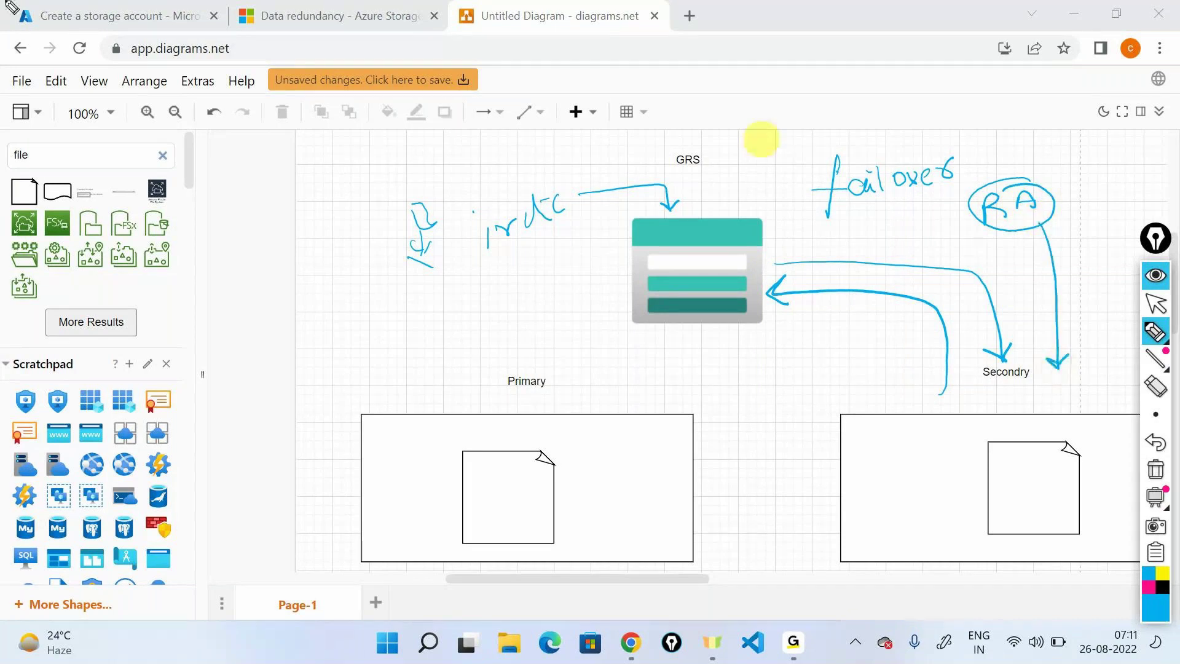
Clear all pen annotations and switch to the storage account creation form in the Azure portal.
click(1156, 469)
click(1155, 303)
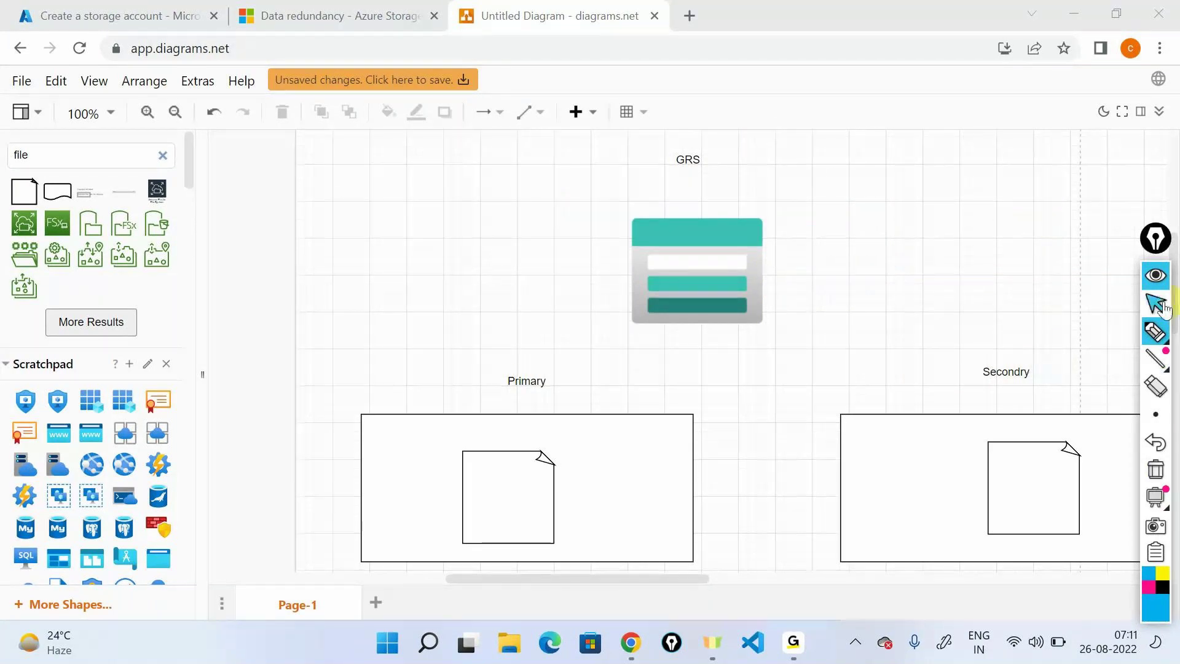
click(132, 15)
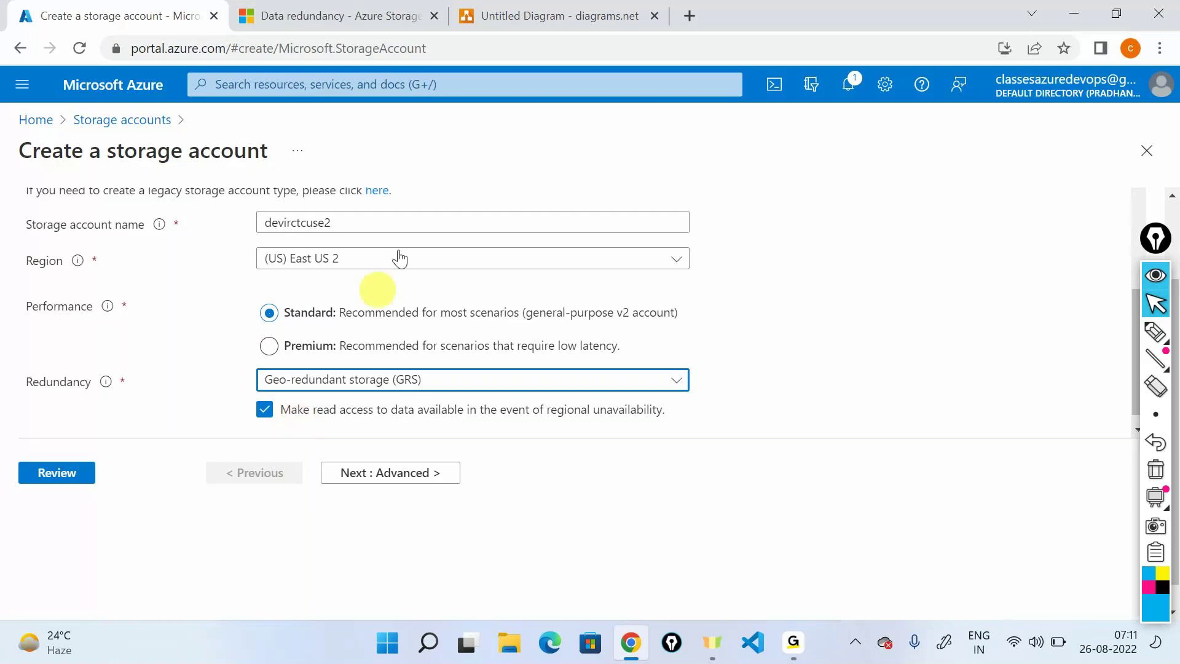
Back in the diagrams.net drawing, draw an arrow from the storage account to Secondry marked "Write X" and a boxed "read" on its note.
click(557, 15)
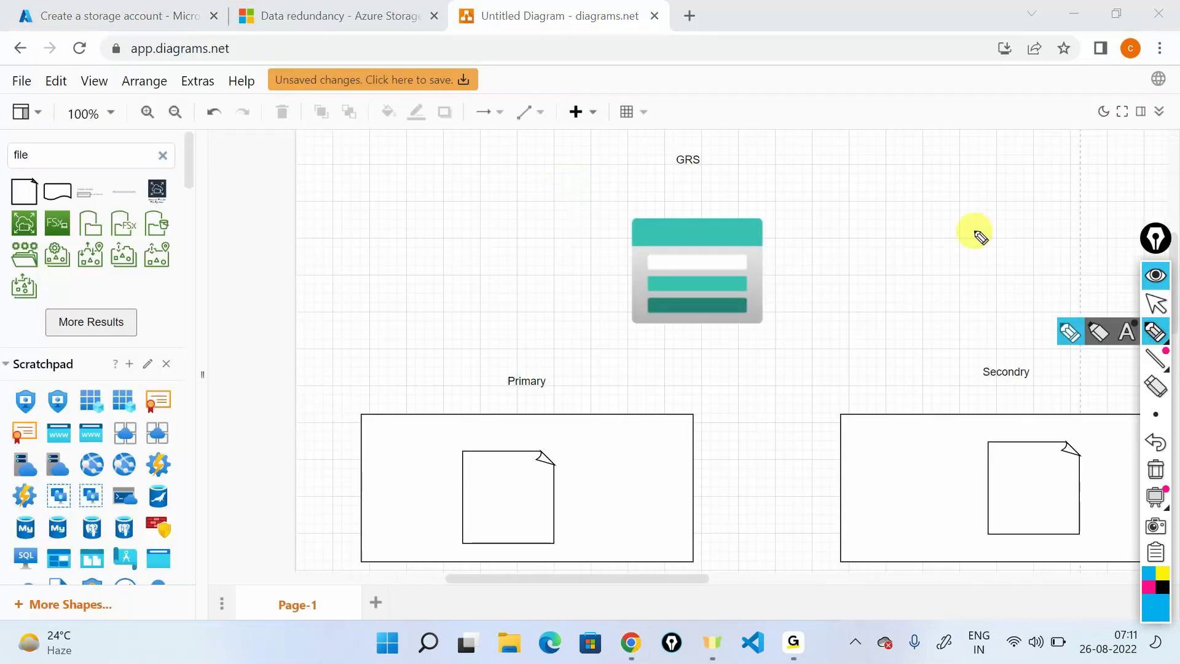
drag(777, 255, 964, 325)
mouse_move(787, 373)
mouse_down()
mouse_move(836, 369)
mouse_move(888, 337)
mouse_move(901, 350)
mouse_up()
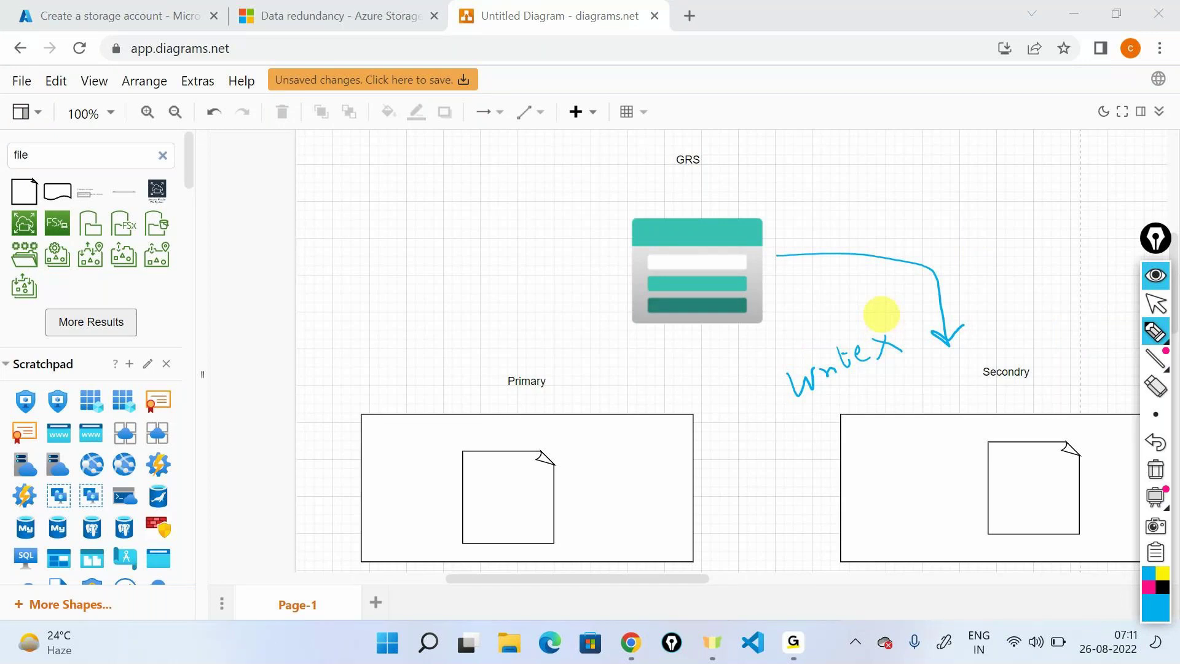
mouse_move(1015, 472)
mouse_down()
mouse_move(1045, 494)
mouse_move(1071, 452)
mouse_move(1022, 473)
mouse_up()
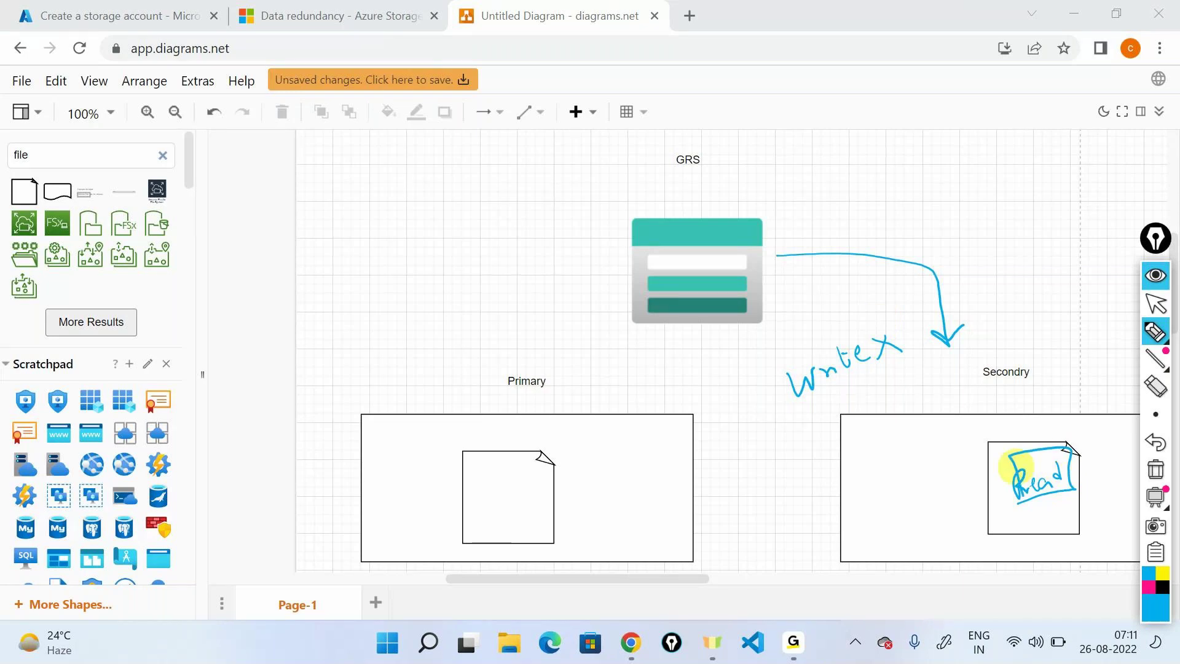
Write an outlined "disaster" over the Primary rectangle with the pen and clear all annotations.
mouse_move(586, 452)
mouse_down()
mouse_move(589, 470)
mouse_move(646, 451)
mouse_move(653, 426)
mouse_move(671, 420)
mouse_up()
mouse_move(562, 516)
mouse_down()
mouse_move(672, 457)
mouse_move(678, 402)
mouse_move(590, 422)
mouse_move(558, 502)
mouse_up()
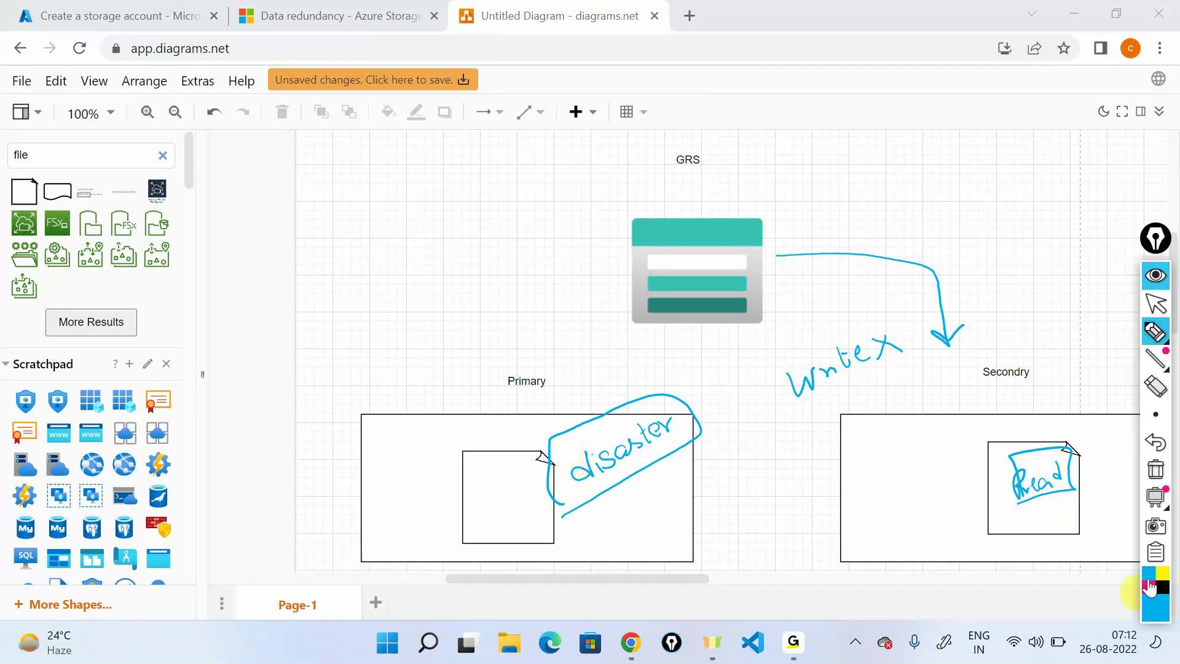
click(1156, 307)
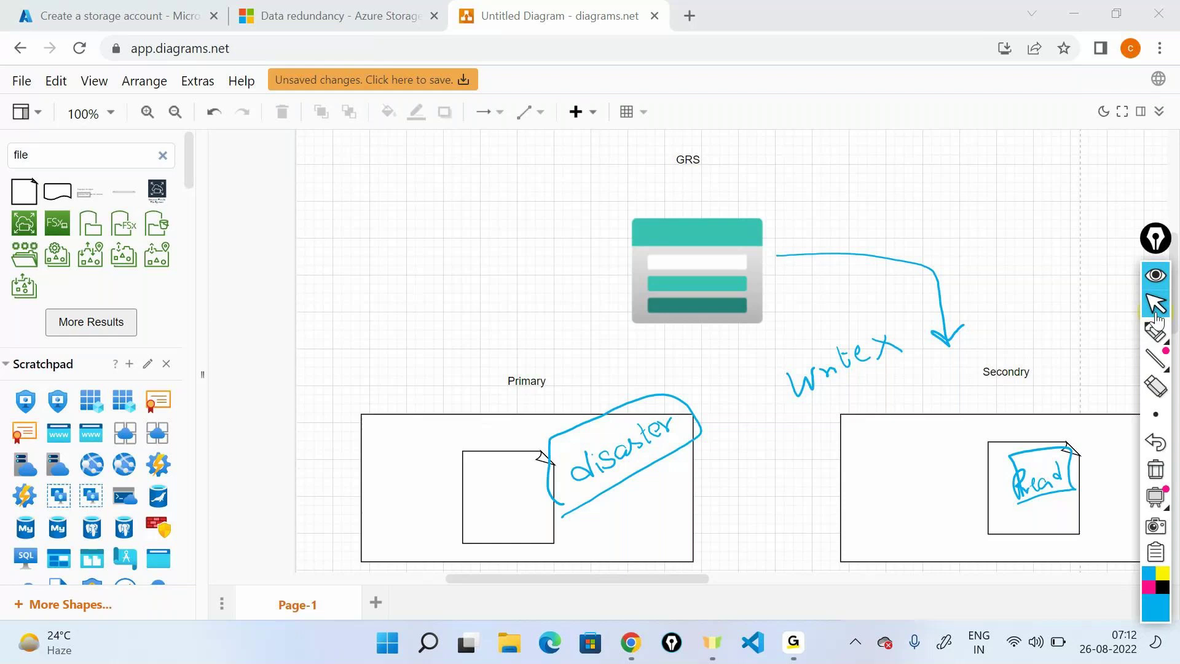
click(1165, 445)
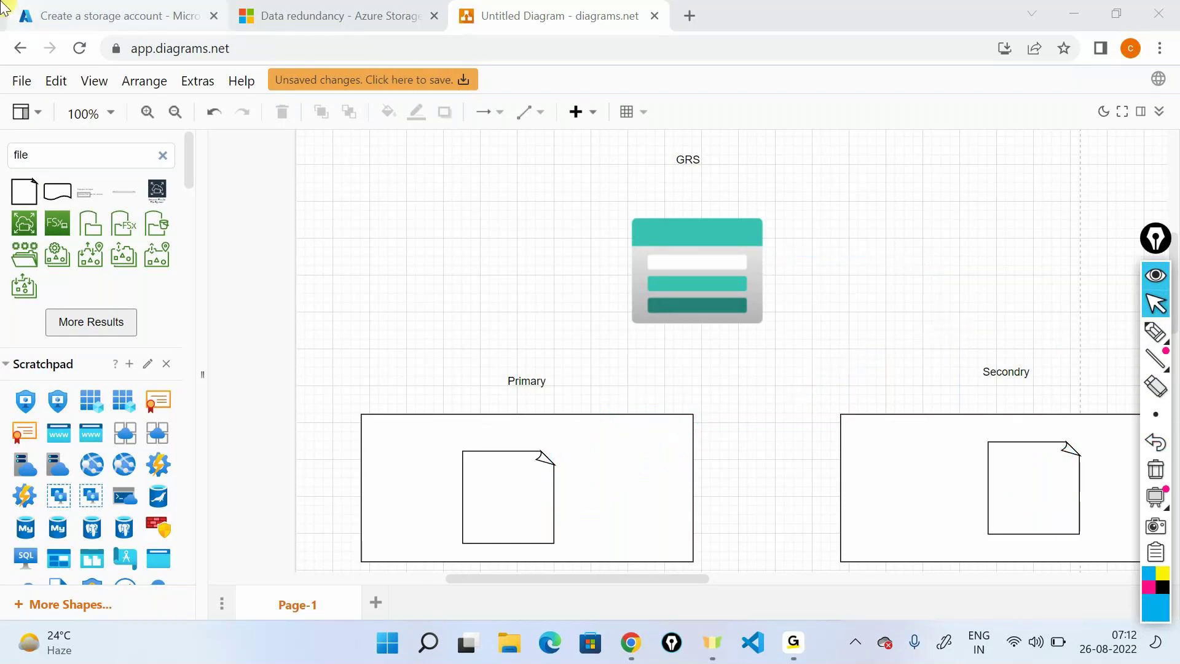
Switch to the Azure portal's storage account form and set the redundancy to Locally-redundant storage (LRS).
click(19, 15)
click(548, 385)
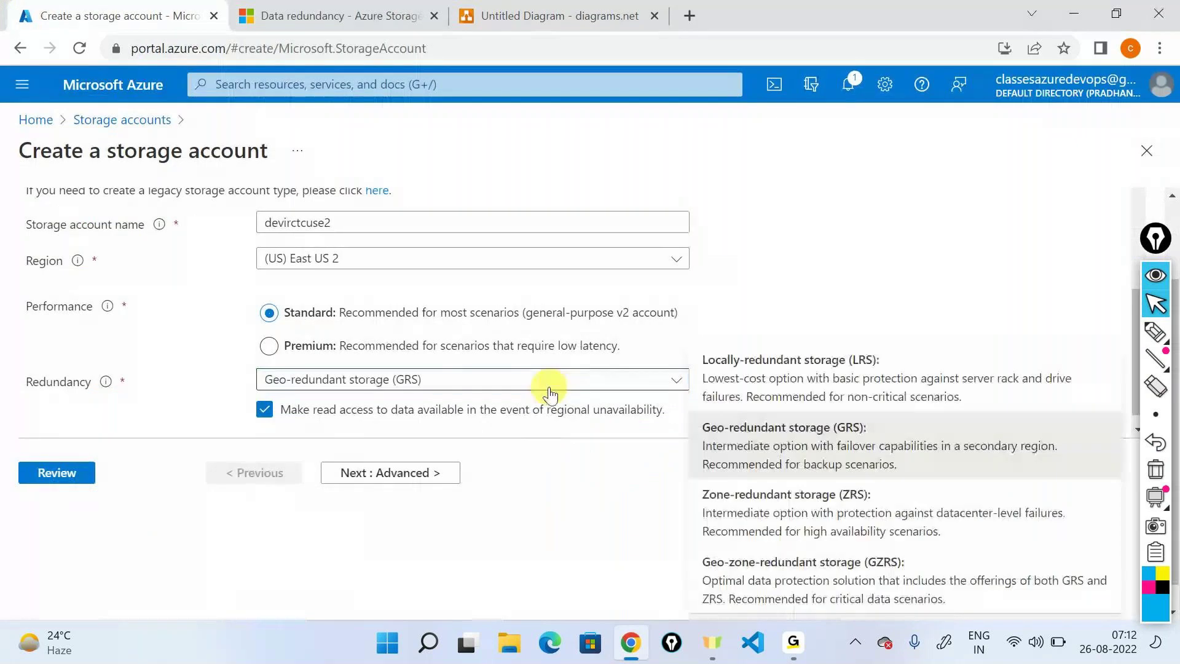
click(731, 378)
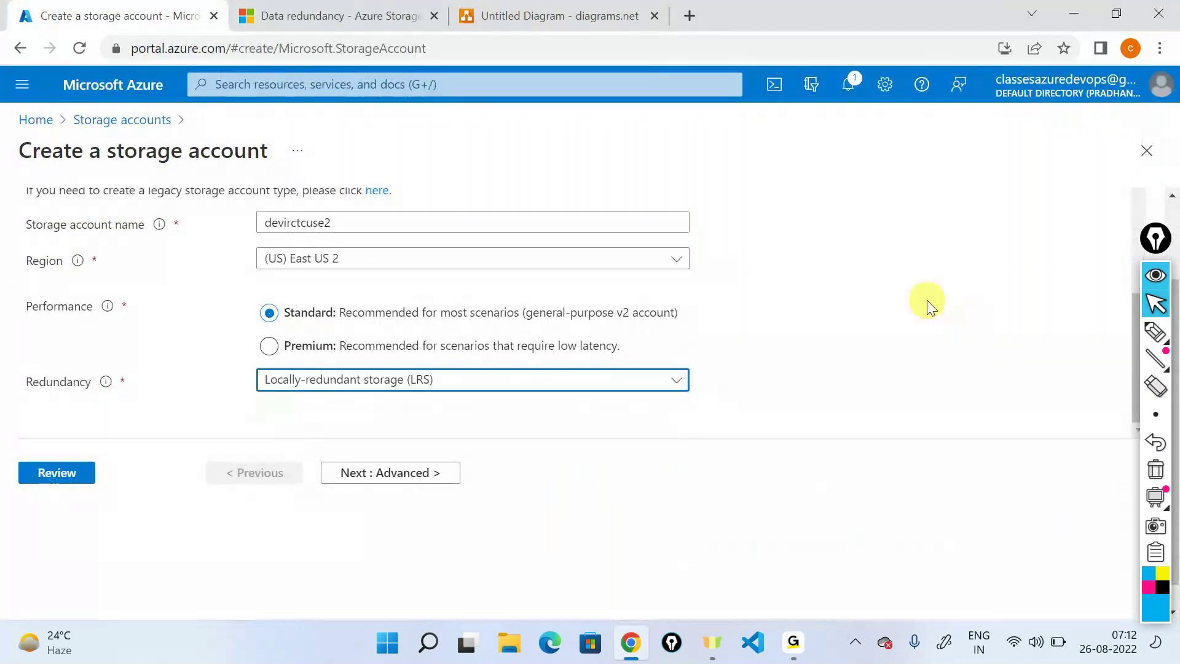
Draw pen crosses beside the storage account name, Region and Standard performance settings.
key(ctrl+shift+p)
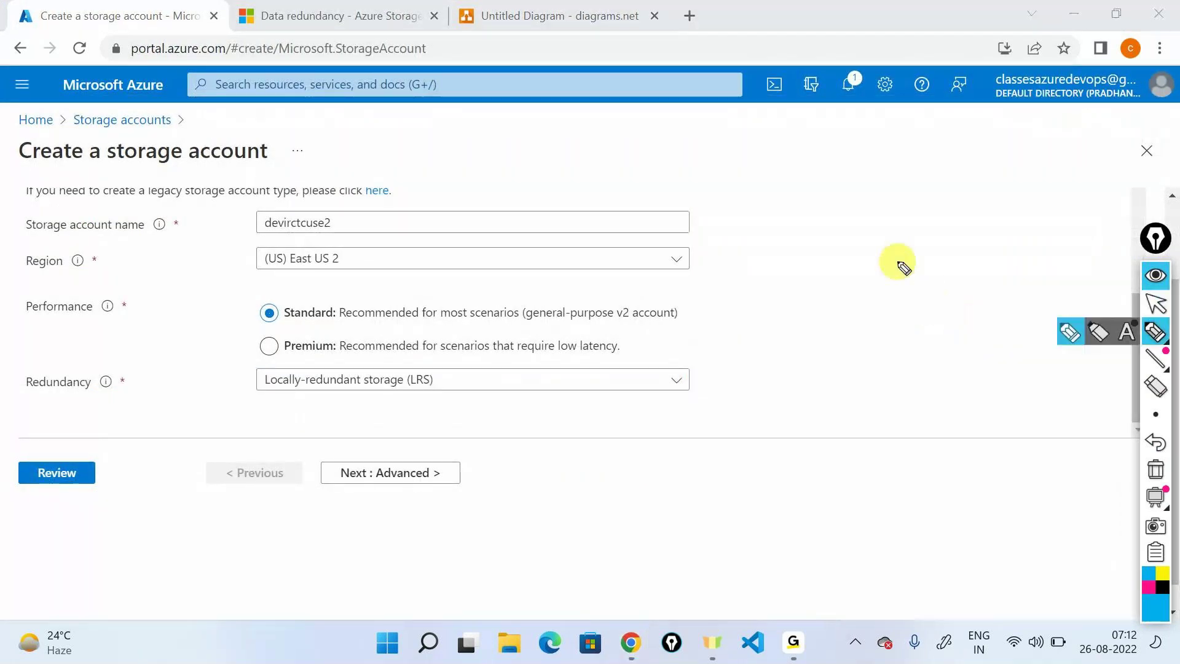
drag(700, 228, 730, 209)
mouse_move(704, 209)
mouse_down()
mouse_move(728, 233)
mouse_move(728, 265)
mouse_up()
drag(731, 305, 718, 326)
drag(710, 312, 729, 320)
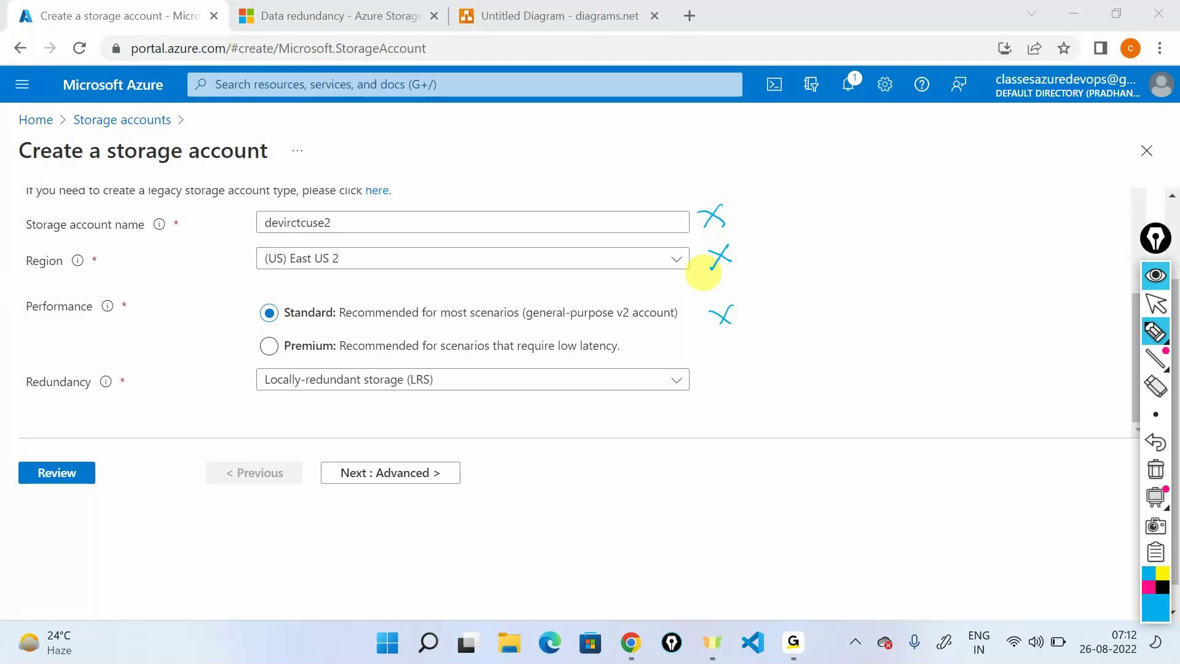
Draw a pen arrow pointing at the Redundancy setting and clear all annotations from the form.
drag(765, 354, 708, 376)
drag(727, 357, 728, 378)
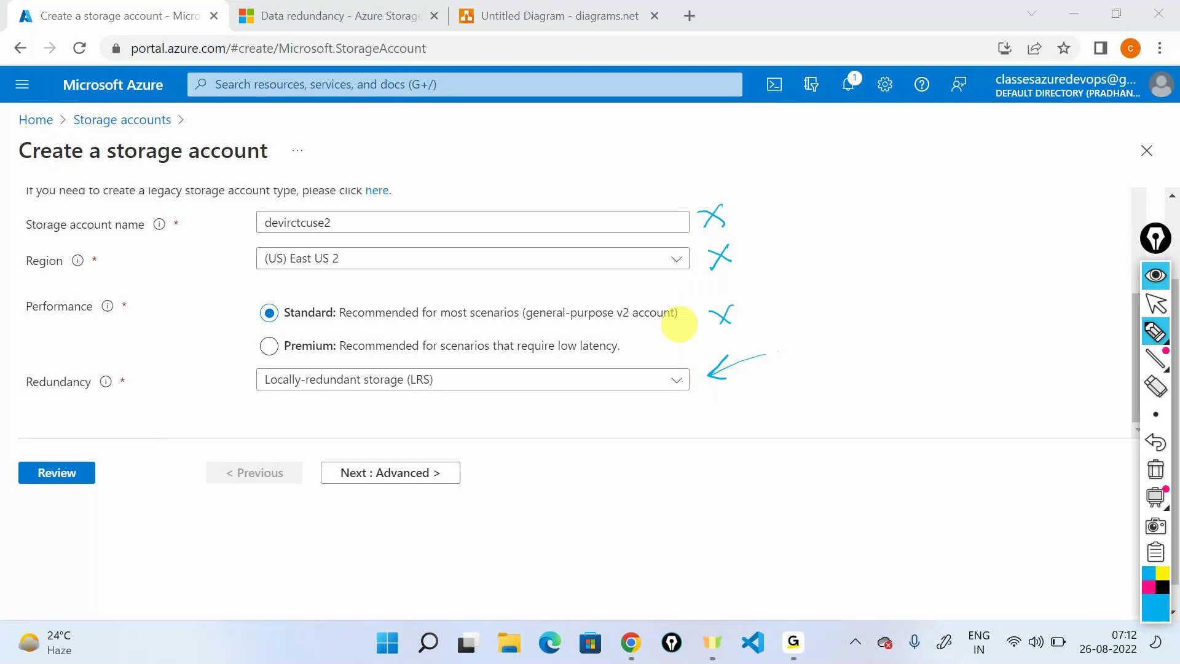
click(1153, 468)
click(1156, 303)
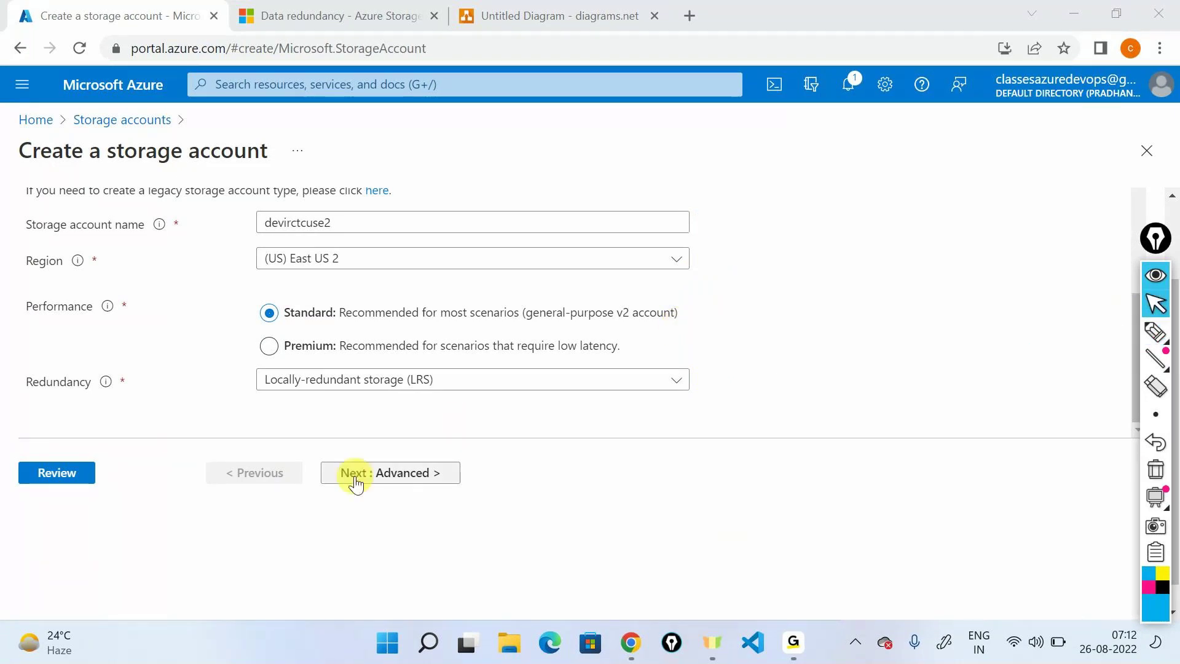
Proceed to the Advanced settings of the storage account and highlight the Access tier label.
click(356, 473)
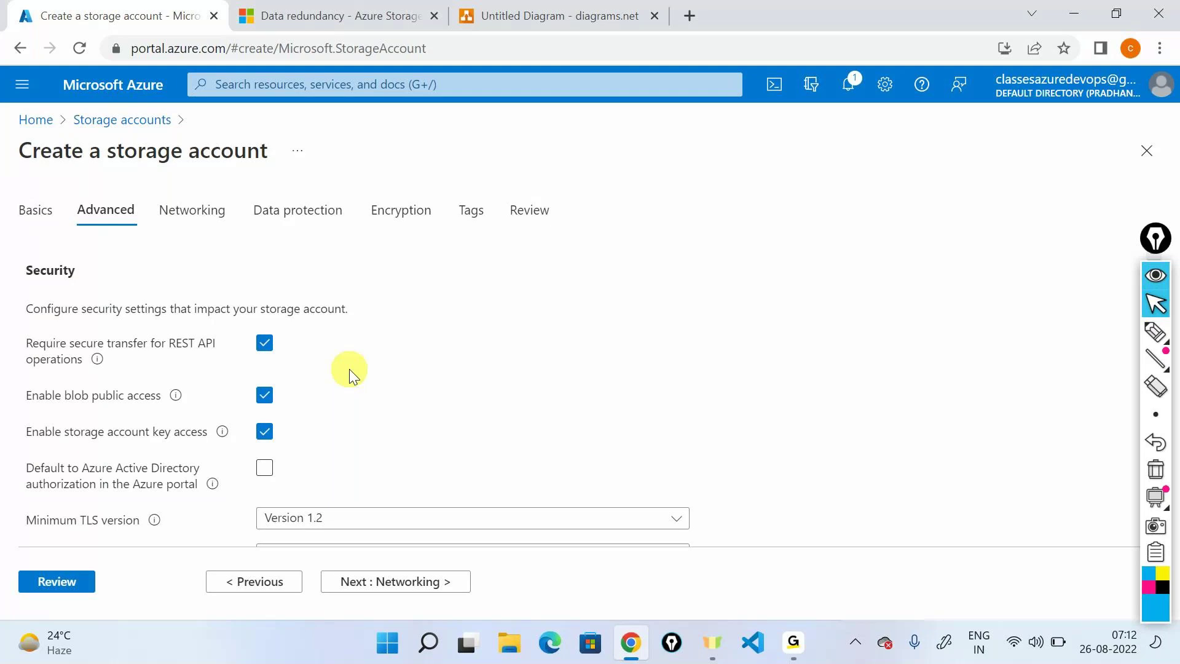
scroll(349, 369, down, 1)
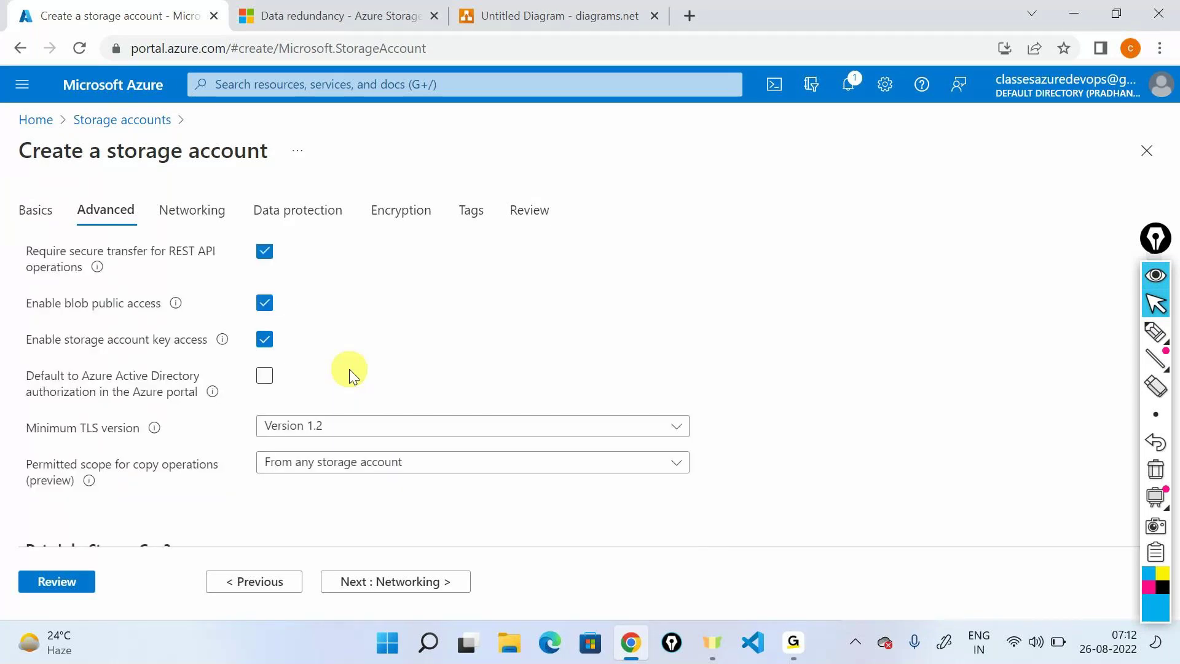
scroll(349, 369, down, 3)
scroll(349, 368, down, 3)
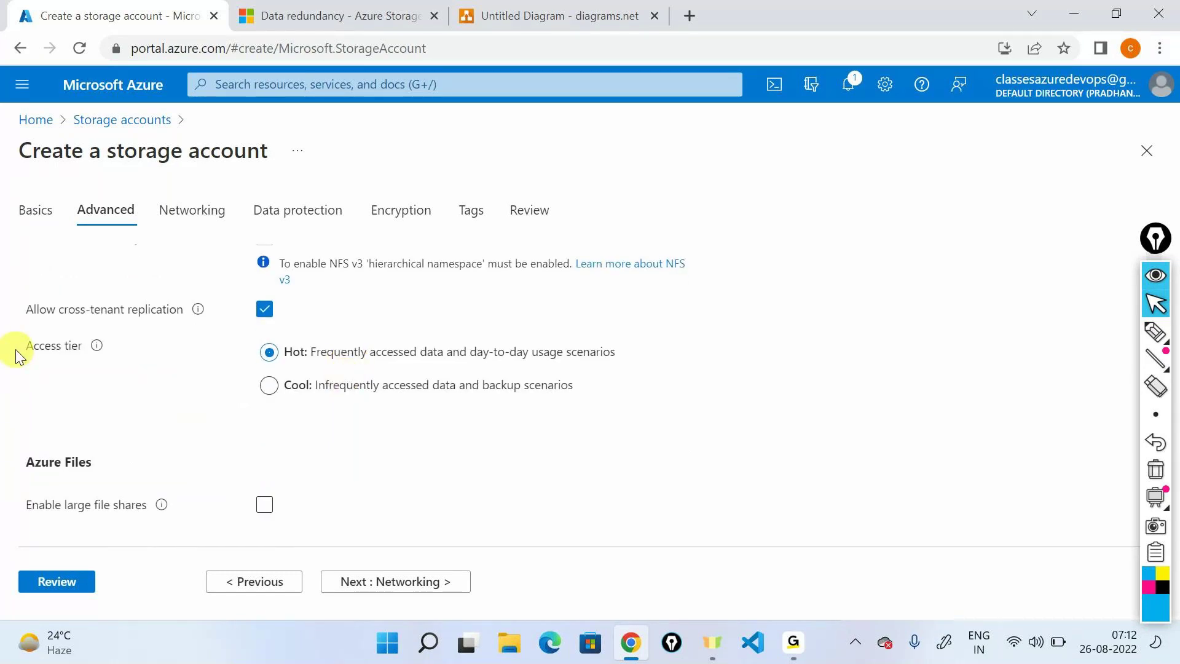
drag(27, 346, 92, 341)
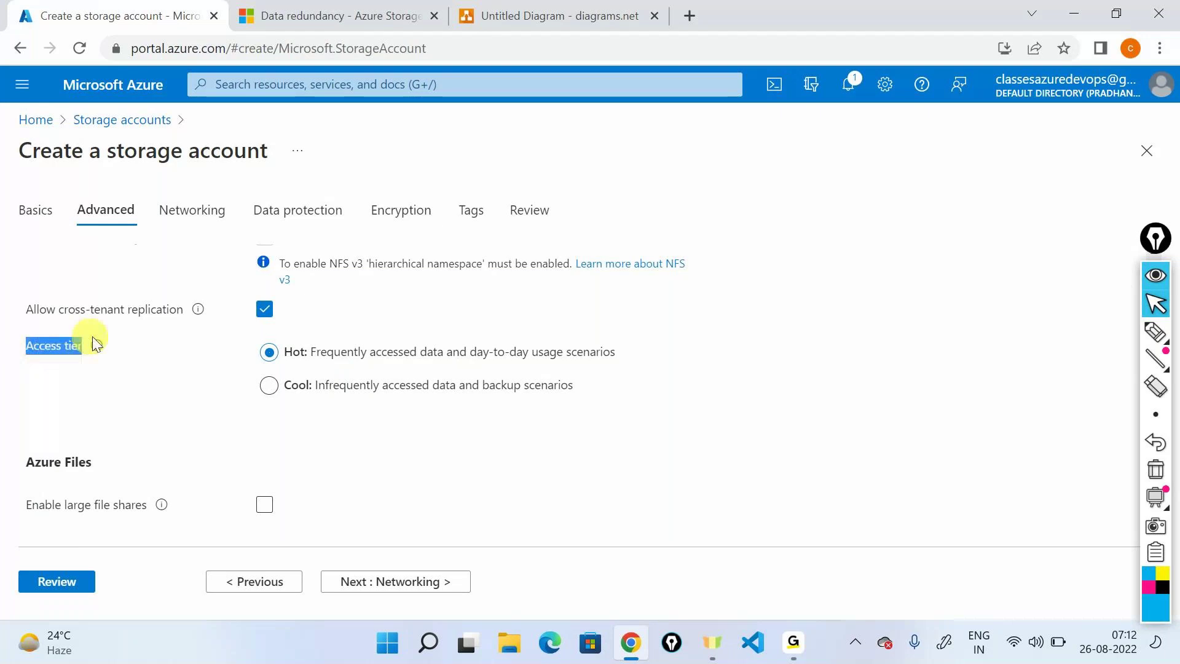
Mark the Access tier label with a pen arrow and its Hot and Cool options with a bracket, underlining the Hot description.
click(1155, 331)
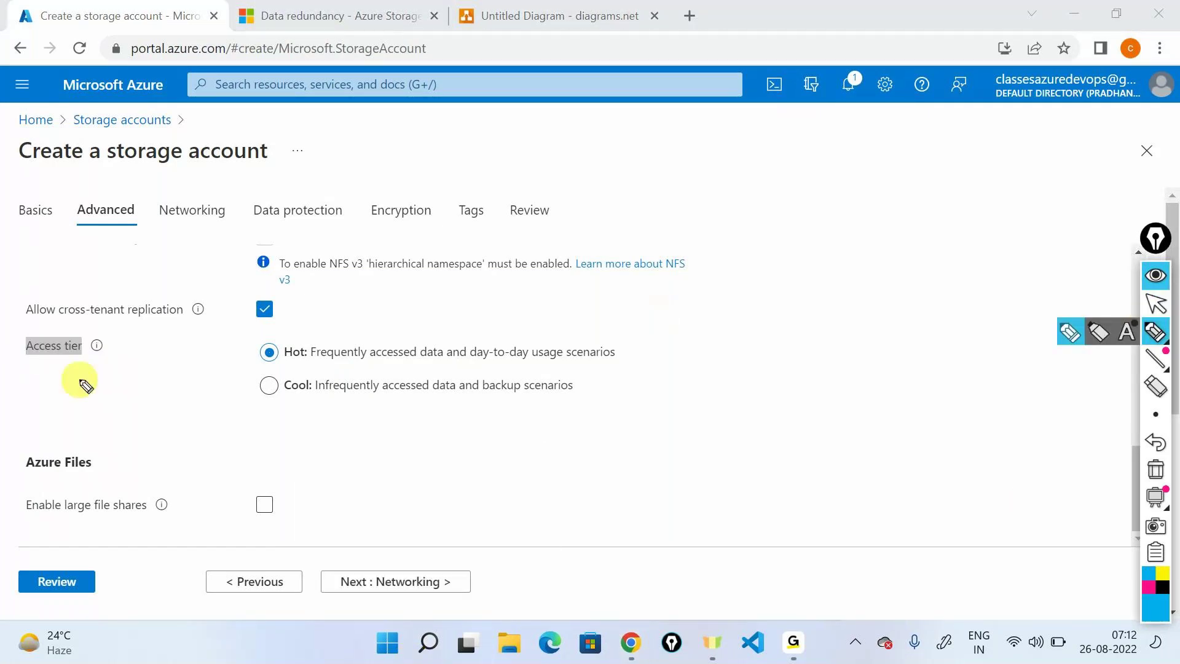
drag(80, 417, 52, 391)
mouse_move(615, 321)
mouse_down()
mouse_move(641, 367)
mouse_move(633, 407)
mouse_up()
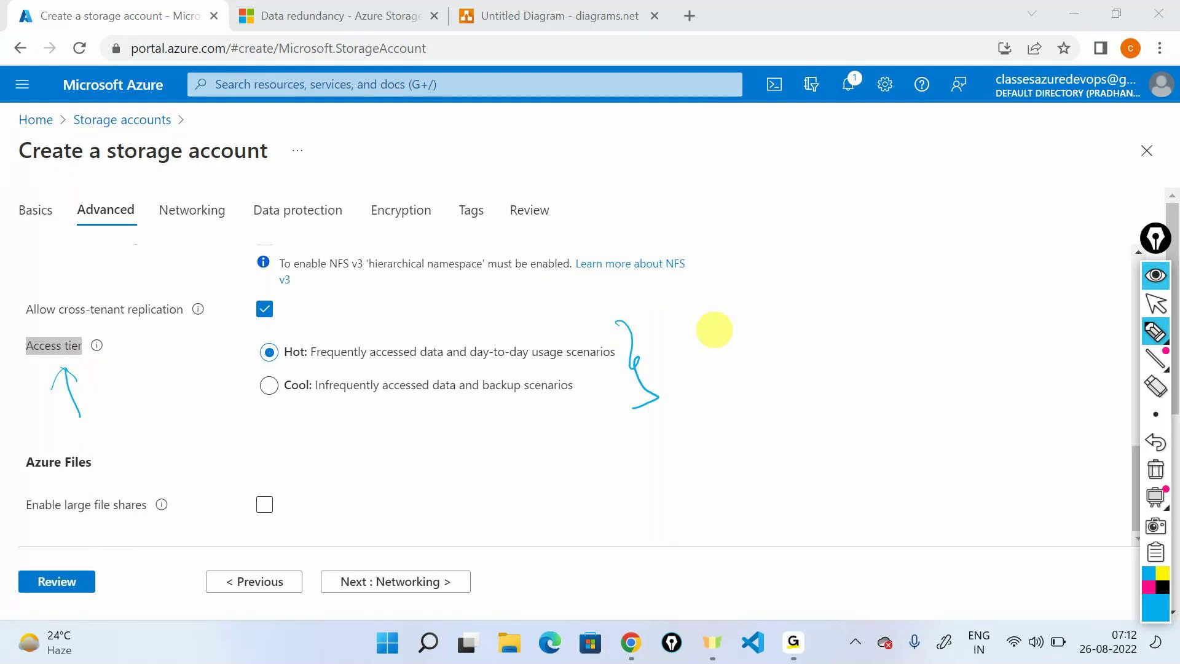
mouse_move(315, 367)
mouse_down()
mouse_move(461, 368)
mouse_move(591, 349)
mouse_up()
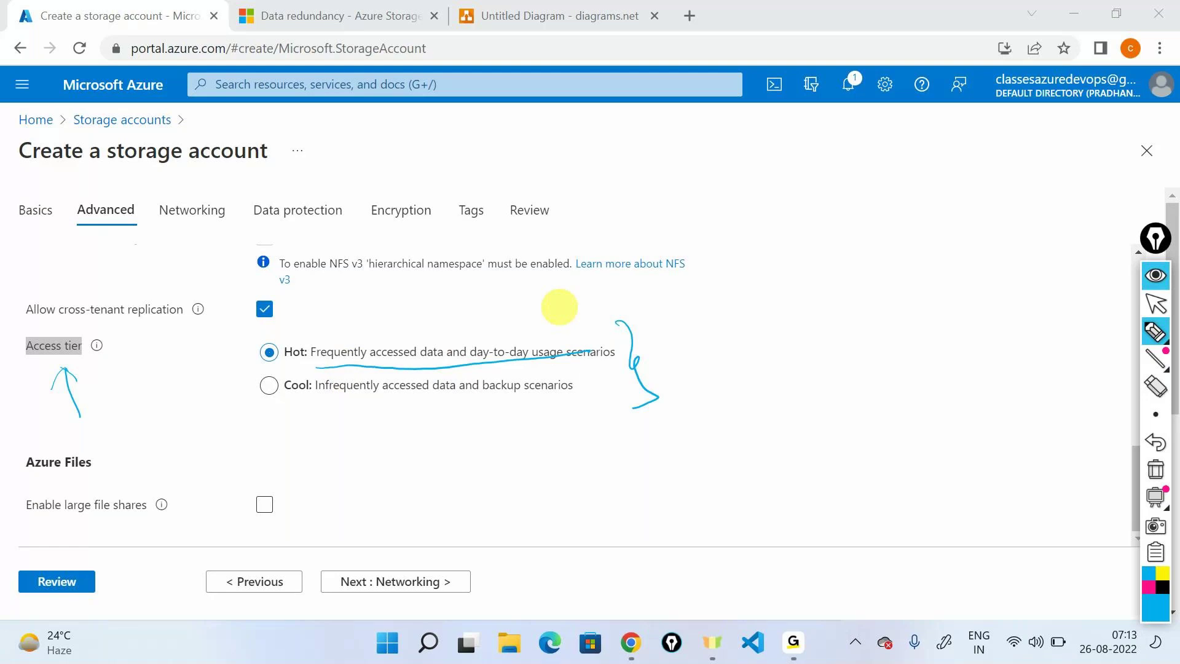
Underline the Cool access tier description with the pen and clear all annotations from the form.
mouse_move(319, 403)
mouse_down()
mouse_move(414, 408)
mouse_move(556, 391)
mouse_up()
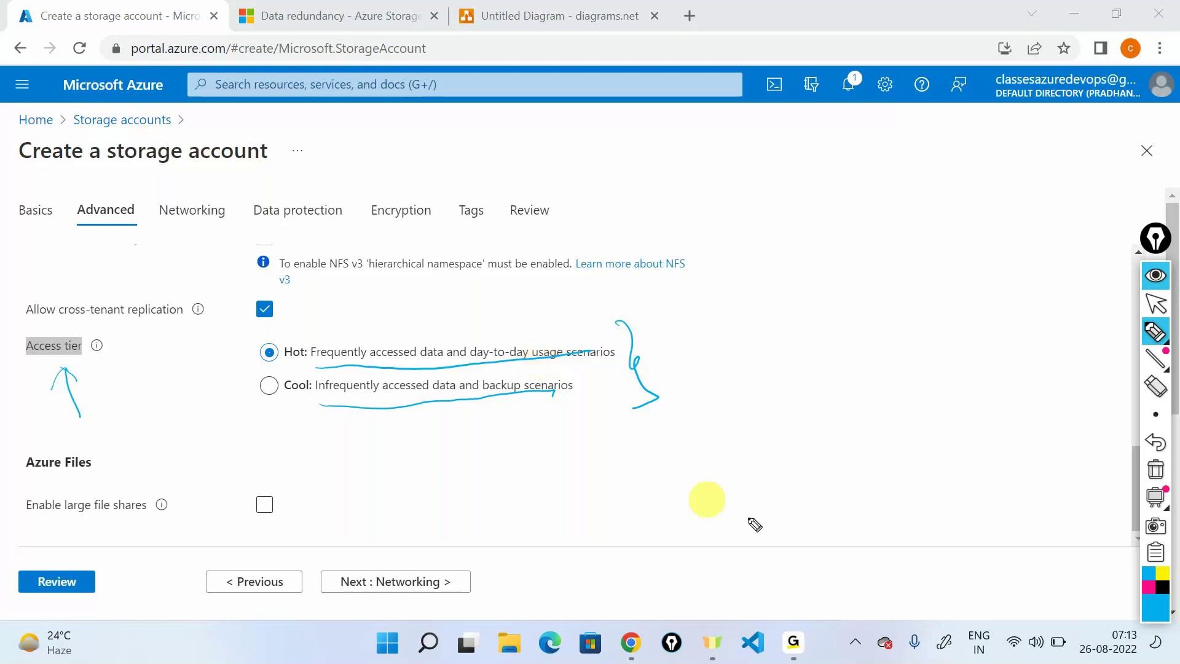
click(1163, 310)
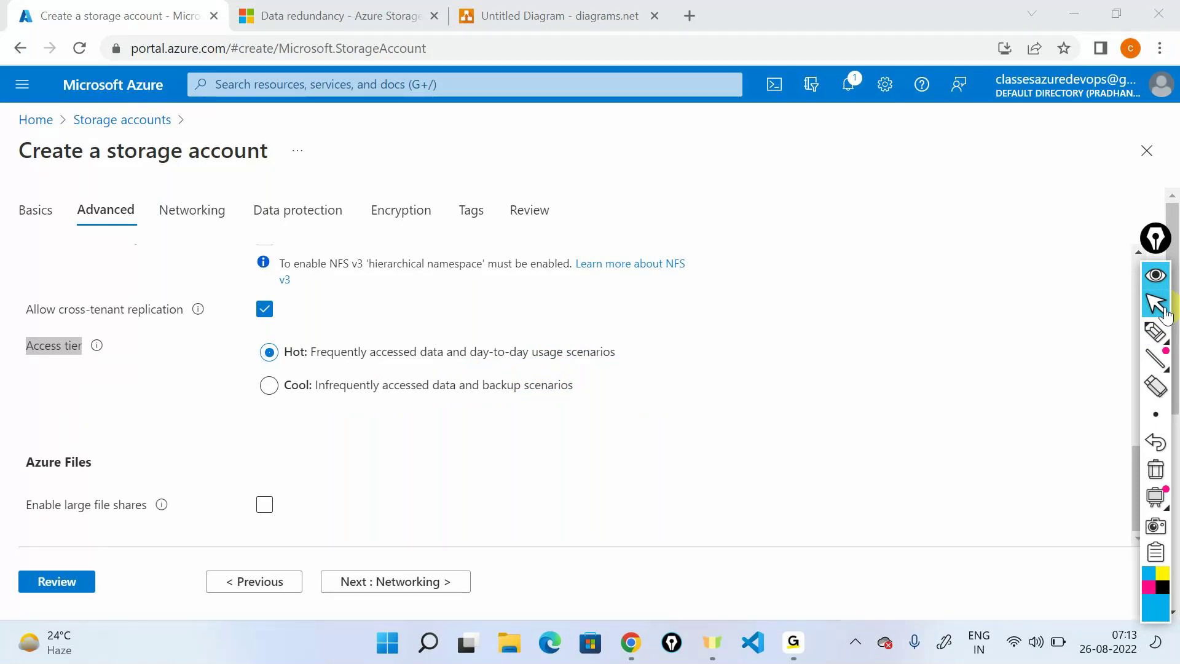
Switch to the diagrams.net drawing and add an "icici" text label and an Actor figure beside the storage account icon.
click(579, 9)
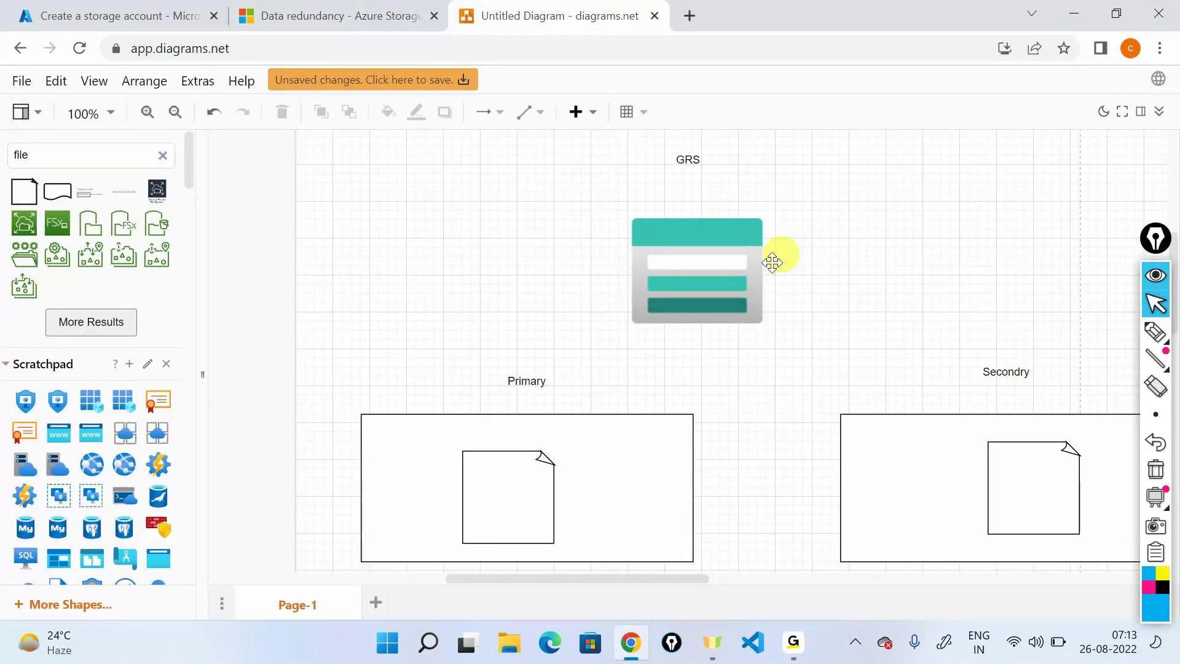
scroll(98, 445, down, 10)
drag(87, 371, 470, 265)
text(icici)
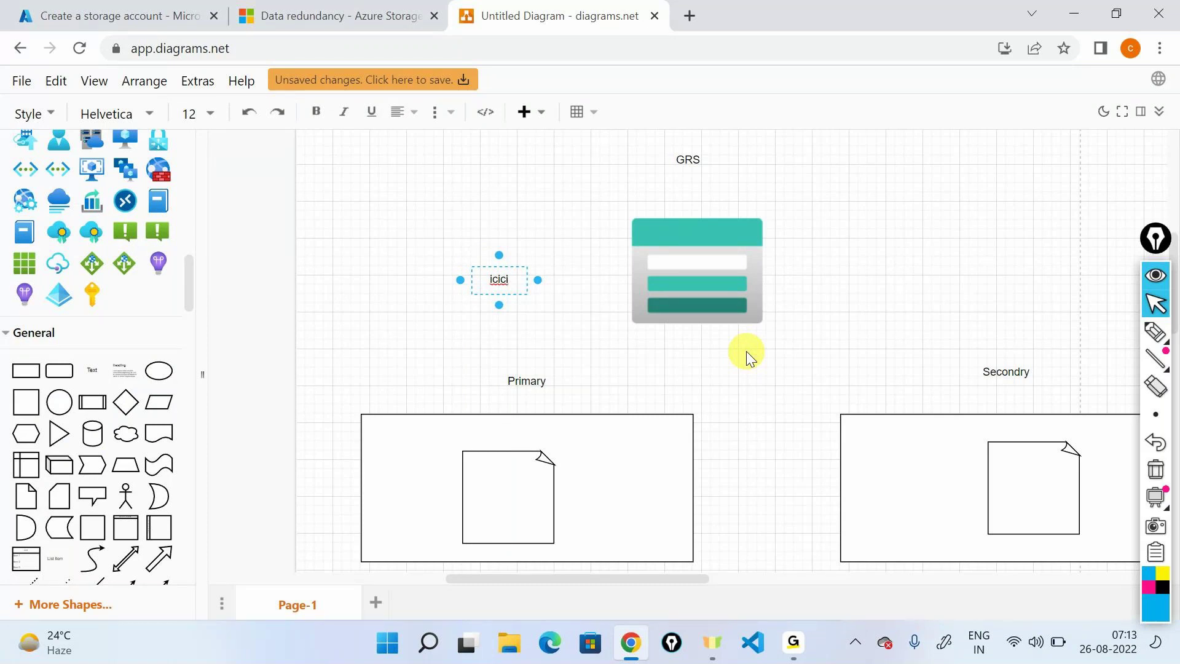
drag(120, 489, 341, 254)
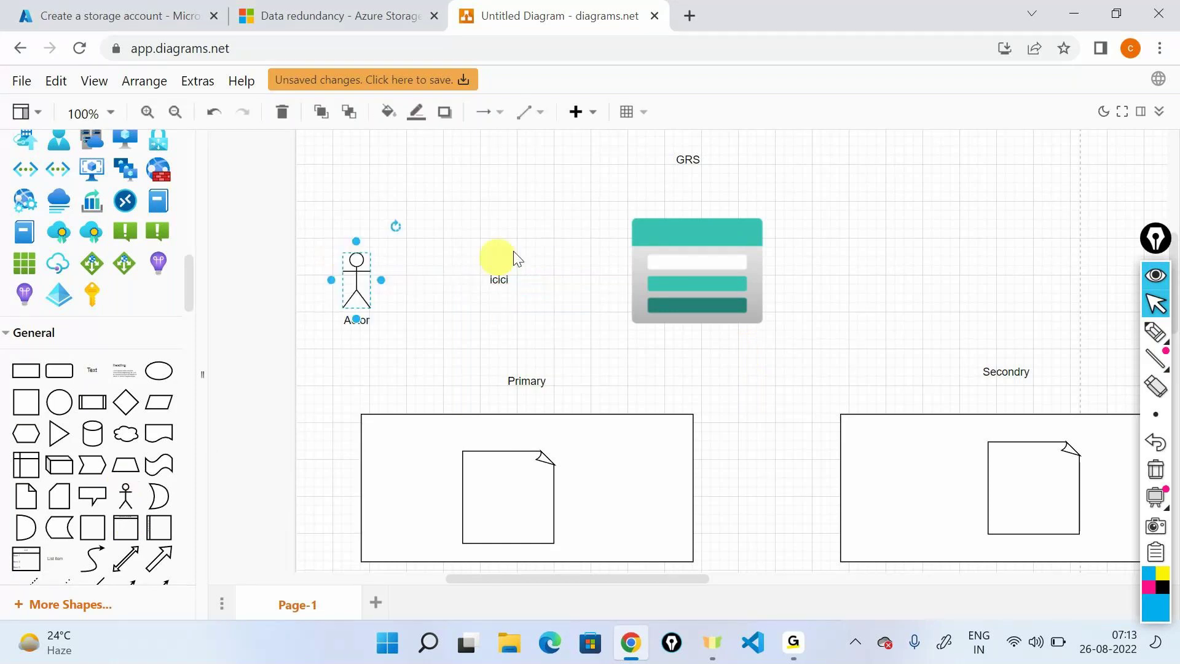
click(808, 163)
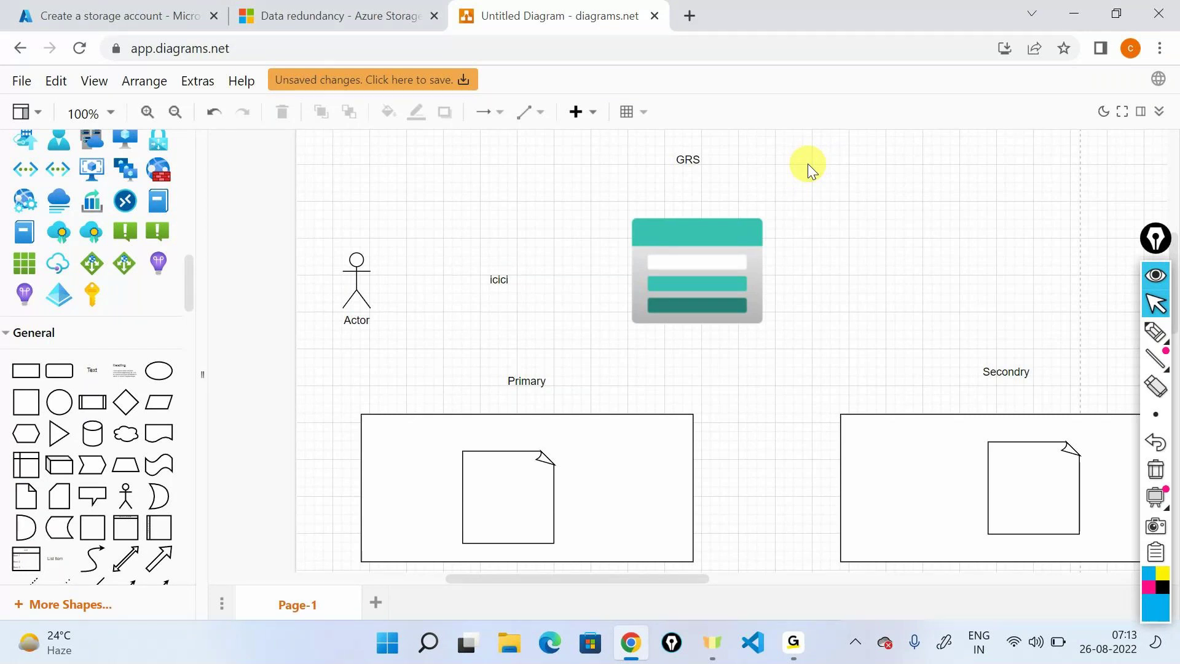
Draw a pen arrow from the Actor figure to the "icici" label.
click(1155, 333)
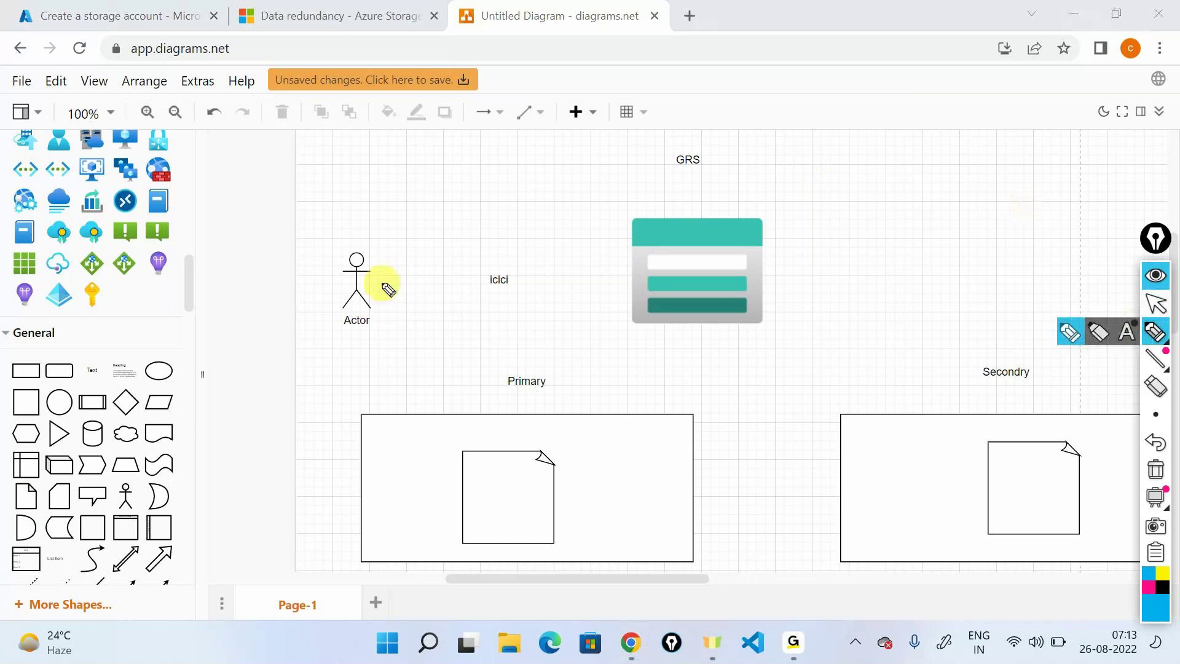
drag(376, 283, 458, 280)
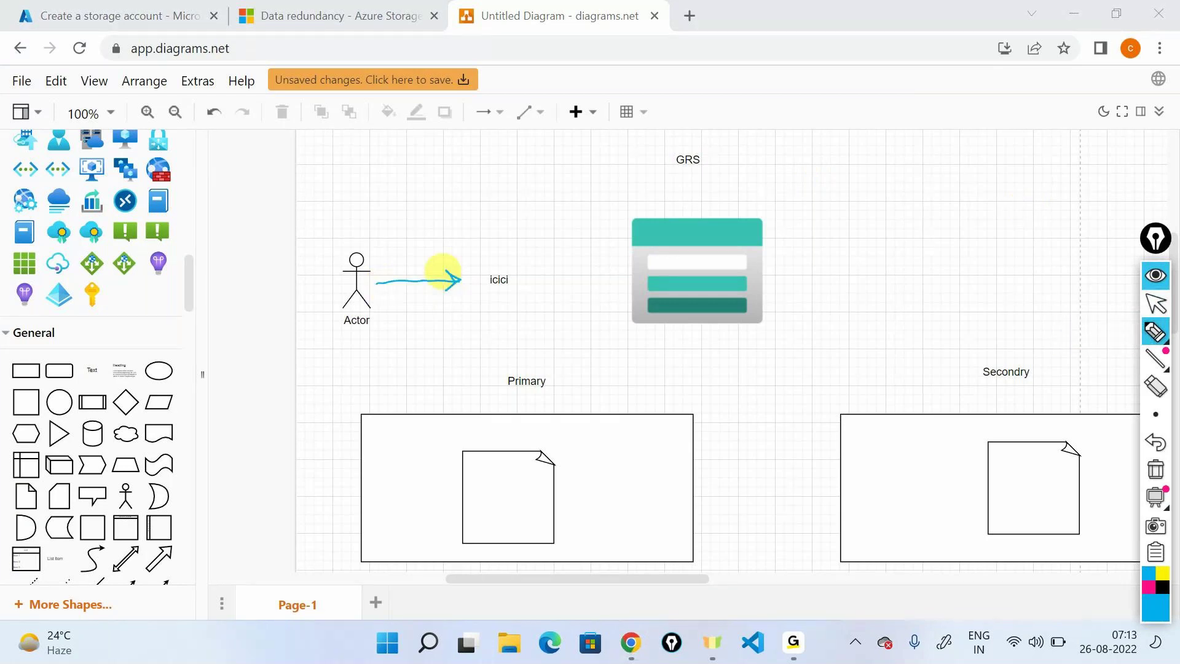